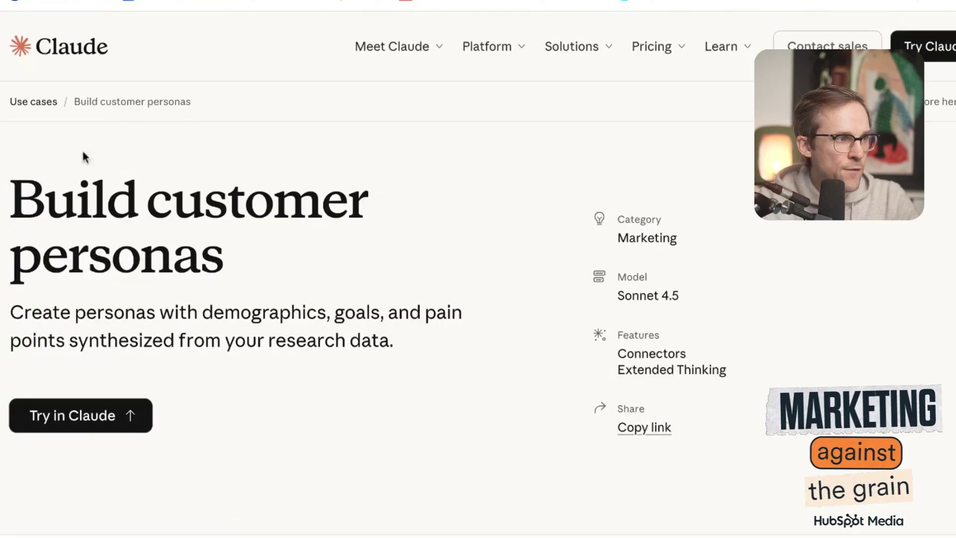
# Open the full use cases library and browse the example cards
pyautogui.click(47, 102)
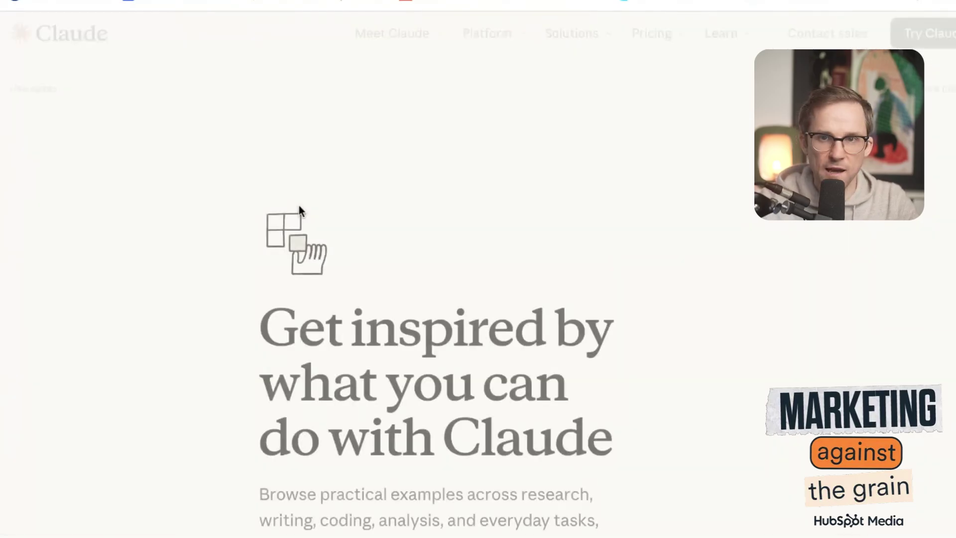
pyautogui.scroll(-8, 488, 273)
pyautogui.scroll(8, 489, 274)
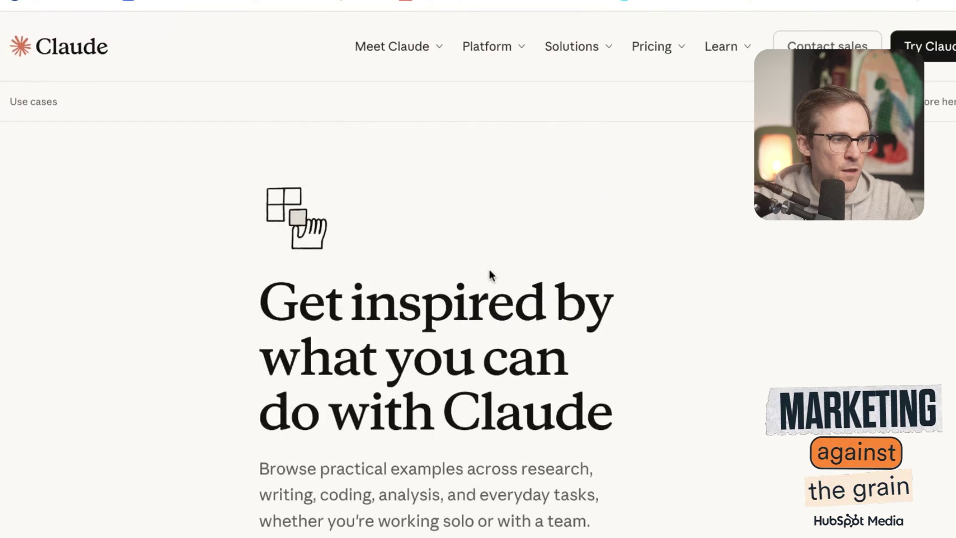
pyautogui.scroll(-2, 499, 367)
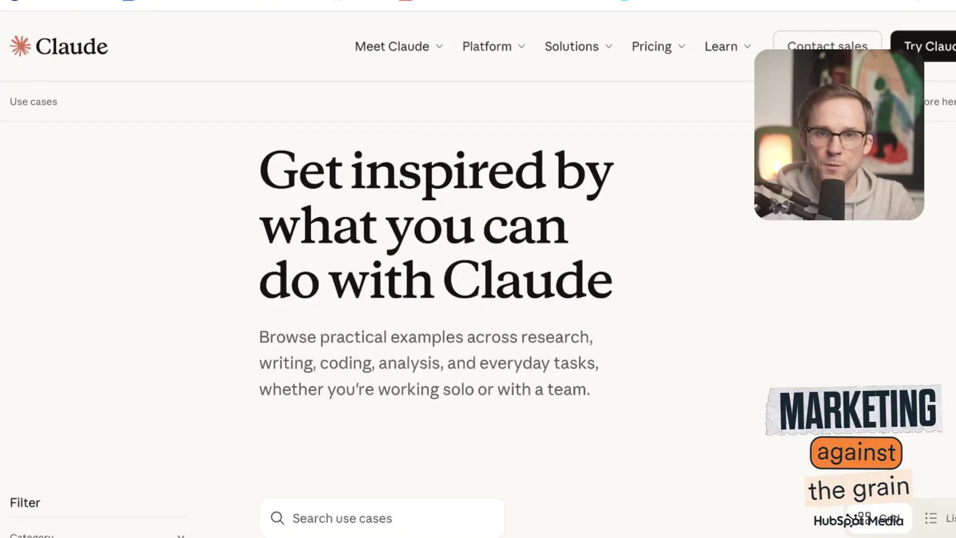
pyautogui.scroll(-6, 478, 298)
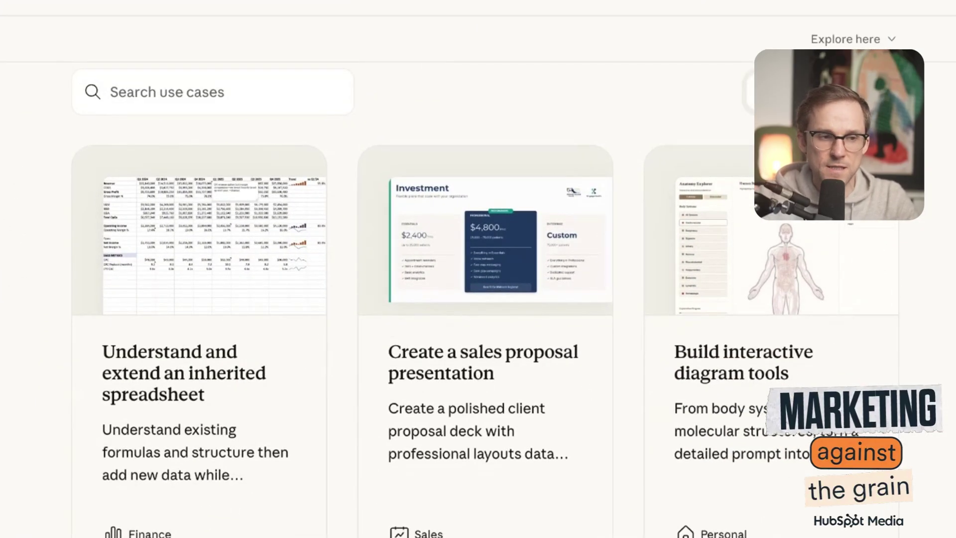
pyautogui.scroll(2, 100, 170)
# Open the Build customer personas use case and load its ready-made prompt into a new Claude chat
pyautogui.click(170, 194)
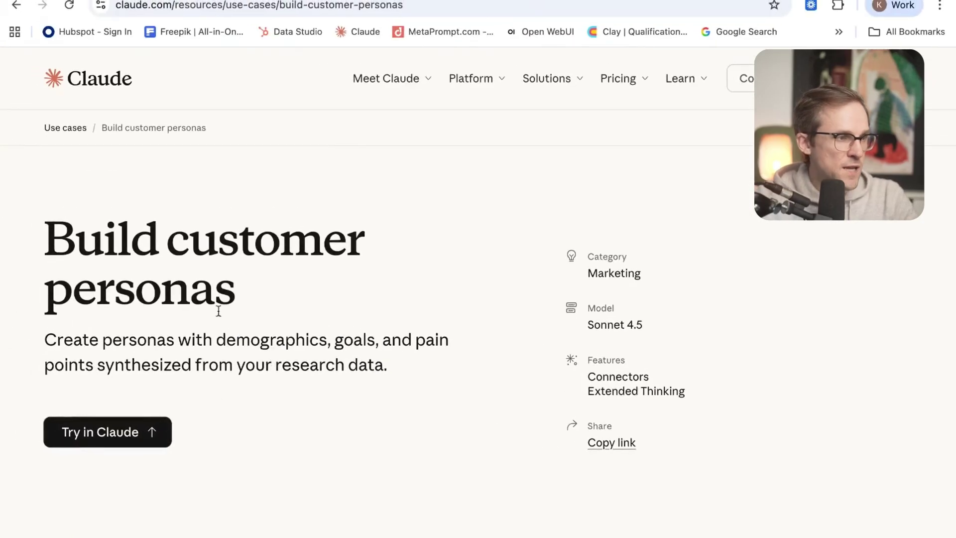
pyautogui.tripleClick(254, 293)
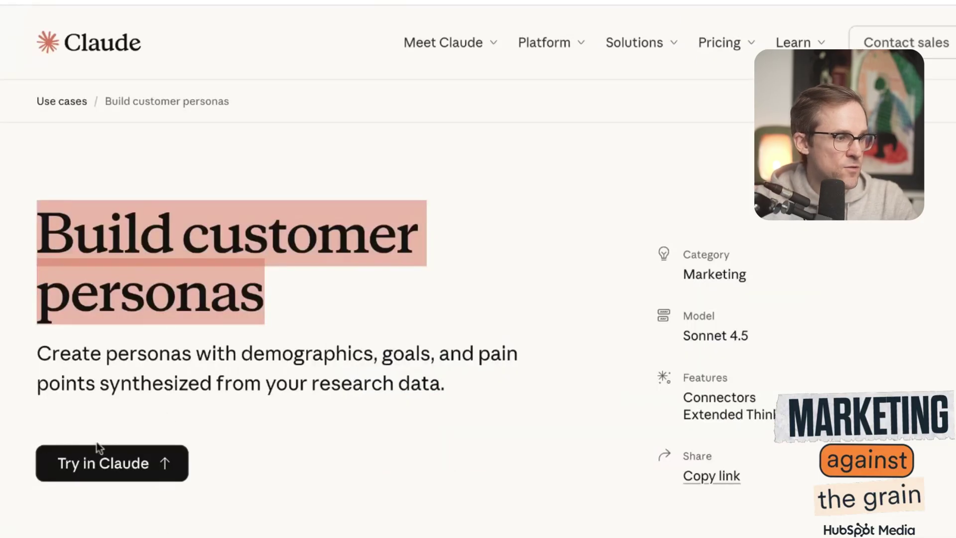
pyautogui.click(100, 458)
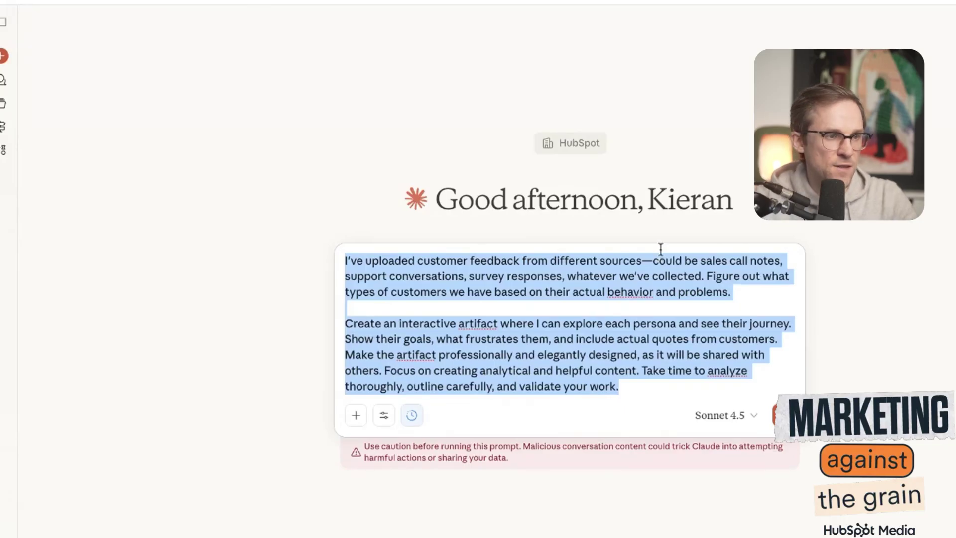
pyautogui.click(654, 260)
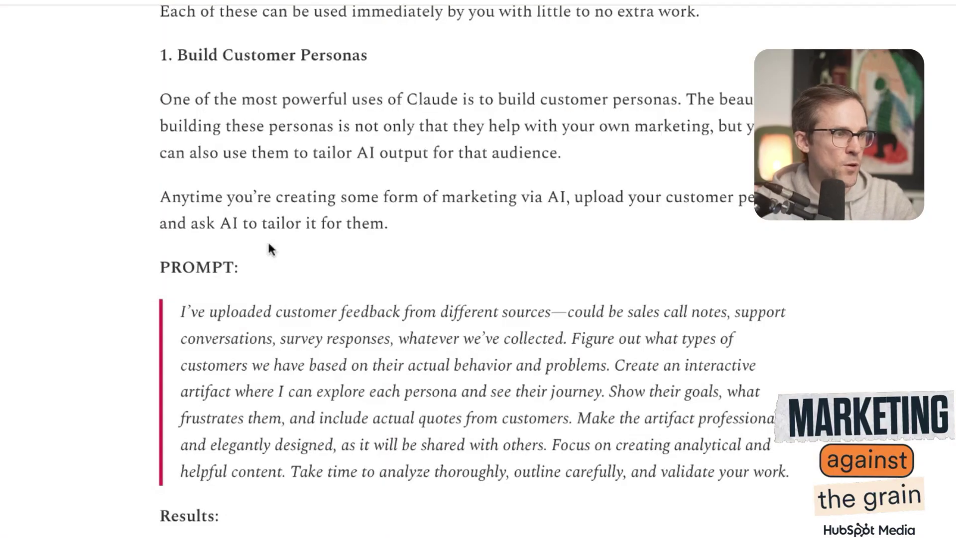
# Switch to the article "3 Powerful Marketing Use Cases with Claude Opus 4.5" and highlight its Build Customer Personas prompt
pyautogui.scroll(10, 268, 247)
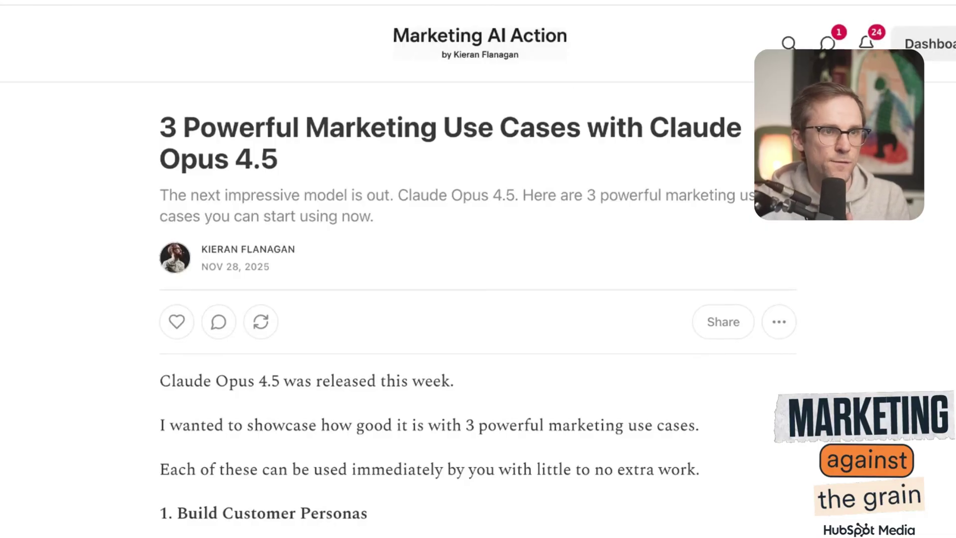
pyautogui.scroll(-8, 568, 191)
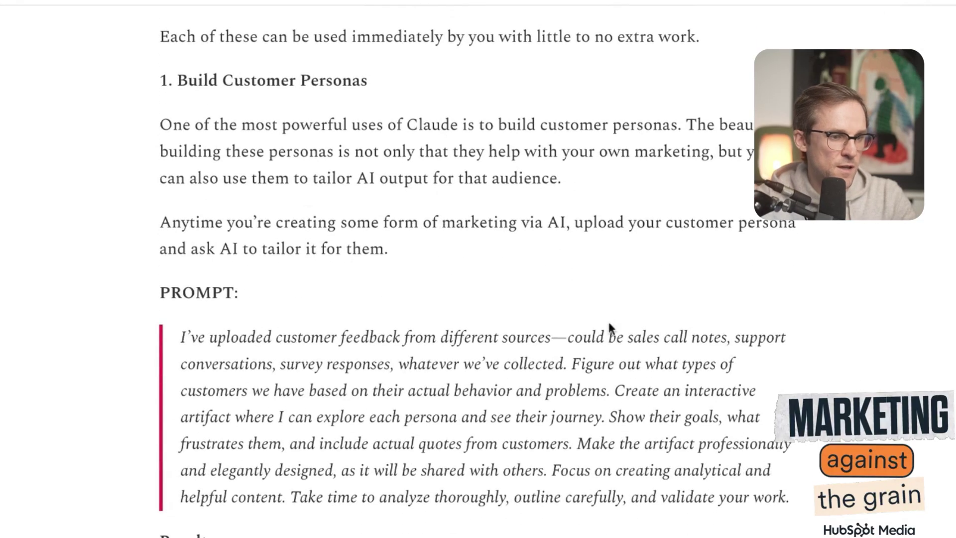
pyautogui.keyDown('shift'); pyautogui.click(796, 496); pyautogui.keyUp('shift')
pyautogui.tripleClick(797, 495)
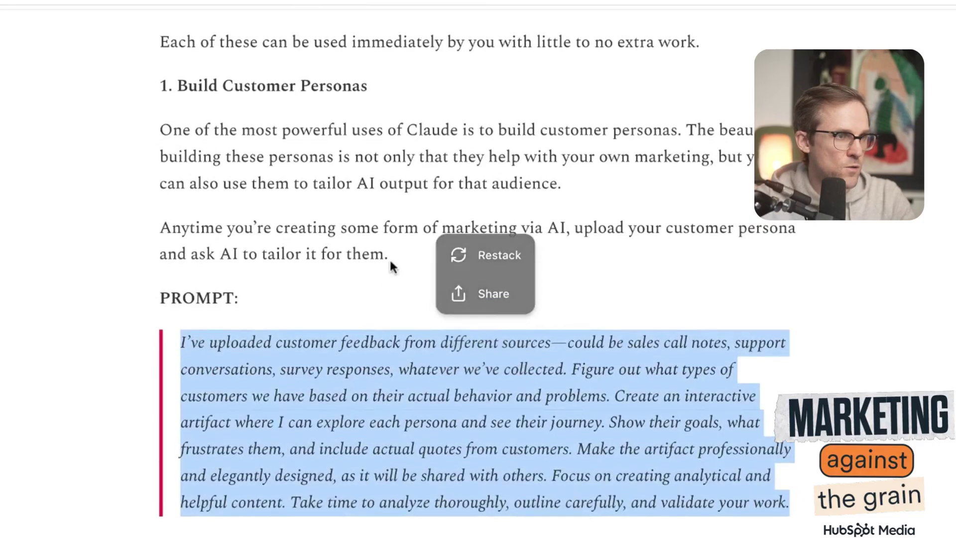
pyautogui.scroll(9, 389, 258)
pyautogui.scroll(-8, 455, 353)
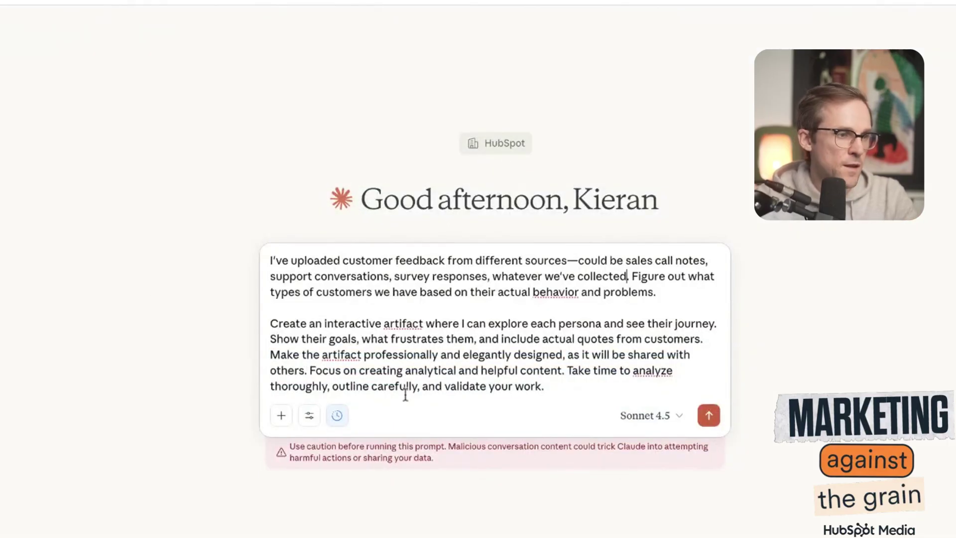
# Return to the Claude chat and review the persona prompt, highlighting the instructions on professional design, analytical content and validation
pyautogui.hotkey('ctrl', 'a')
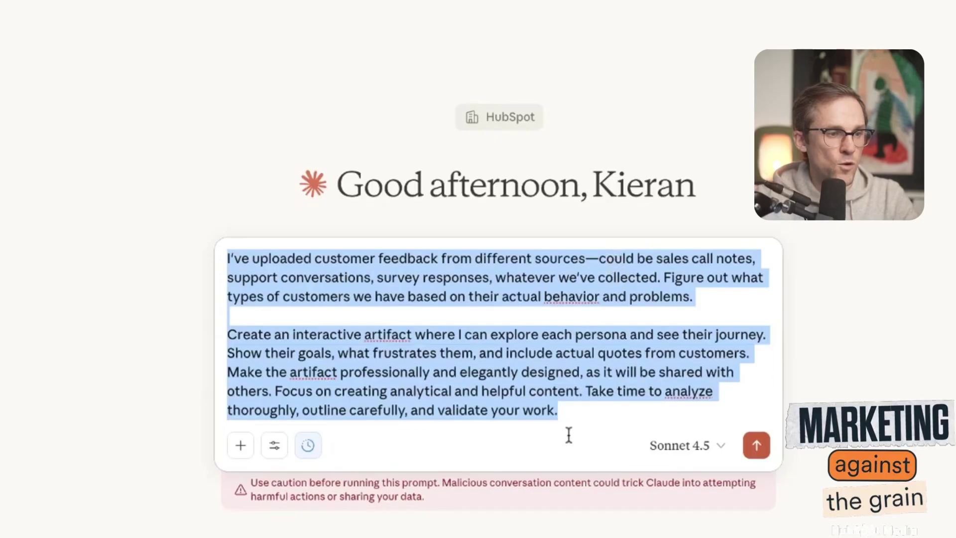
pyautogui.click(568, 409)
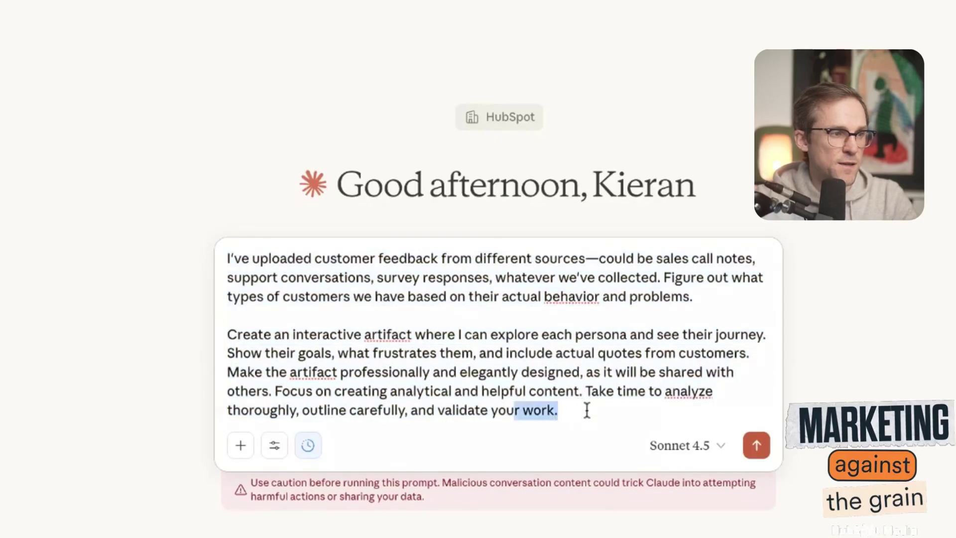
pyautogui.hotkey('ctrl', 'a')
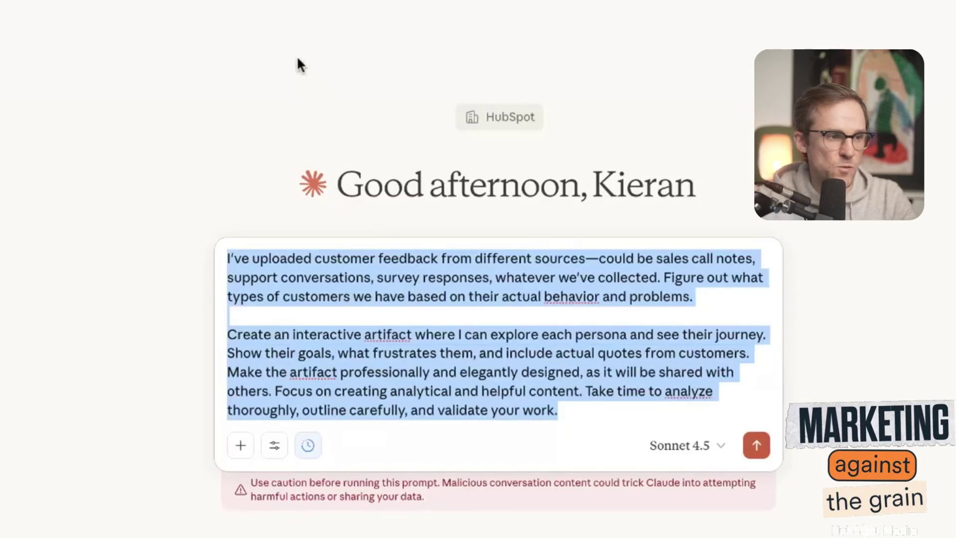
pyautogui.moveTo(590, 409); pyautogui.dragTo(226, 372)
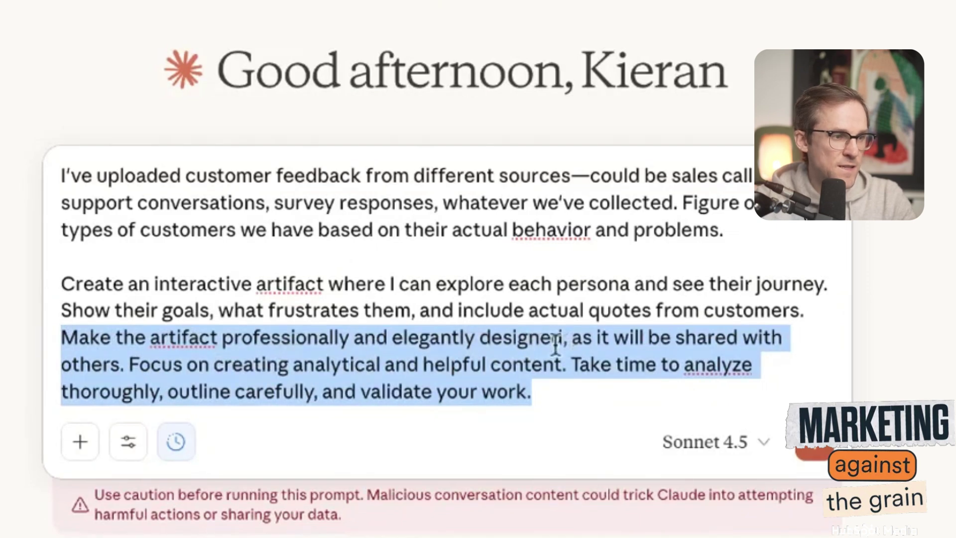
pyautogui.click(68, 356)
pyautogui.keyDown('shift'); pyautogui.click(120, 364); pyautogui.keyUp('shift')
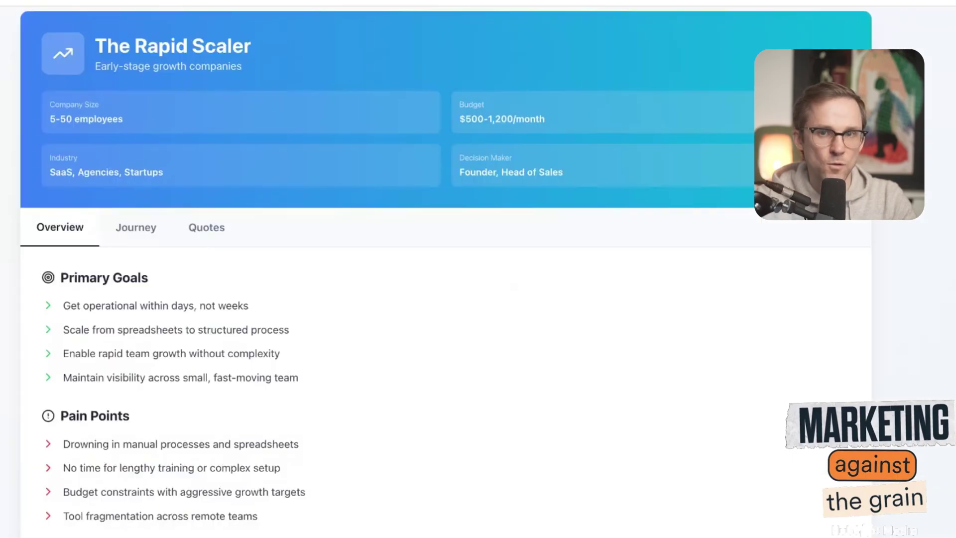
# Review the HubSpot CRM Customer Personas artifact, from its list of personas to The Rapid Scaler profile
pyautogui.scroll(10, 363, 252)
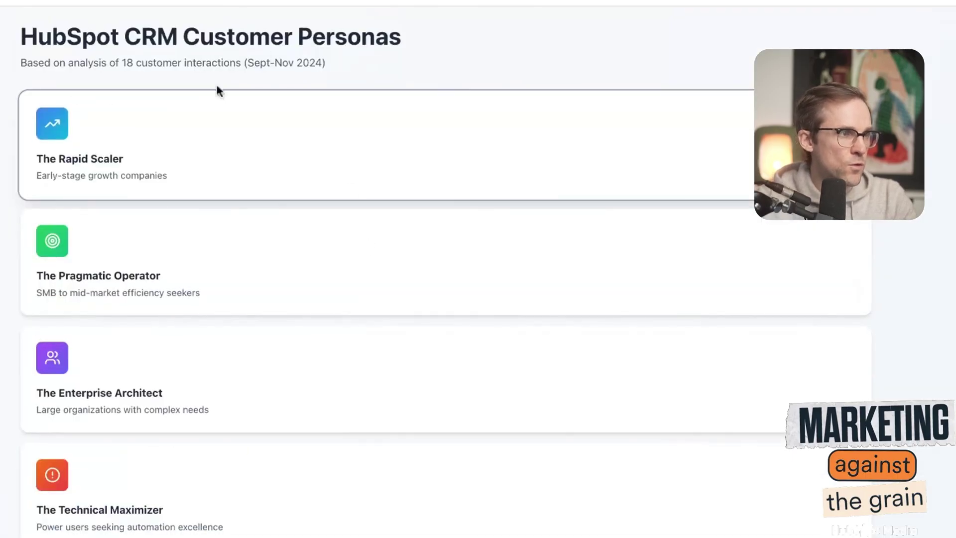
pyautogui.tripleClick(409, 39)
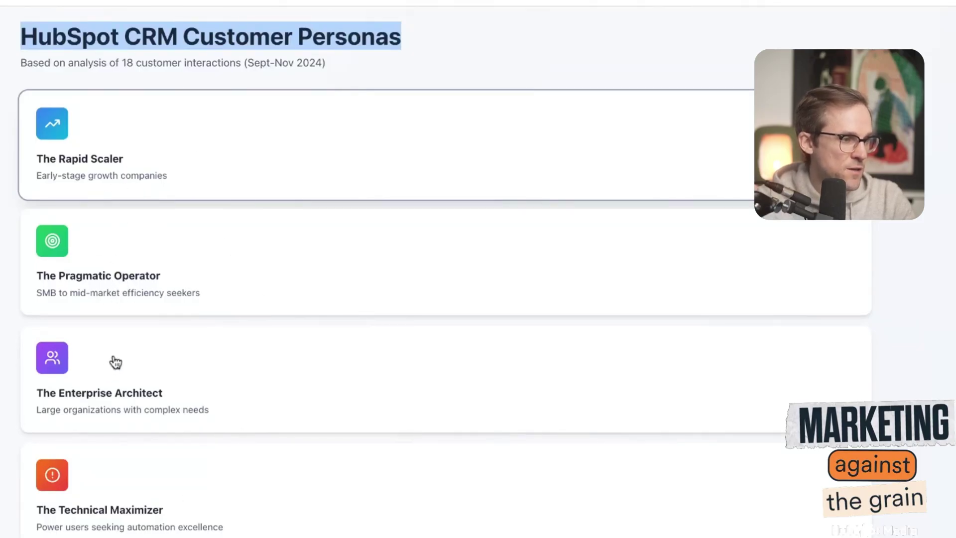
pyautogui.scroll(-8, 103, 507)
pyautogui.scroll(-9, 446, 269)
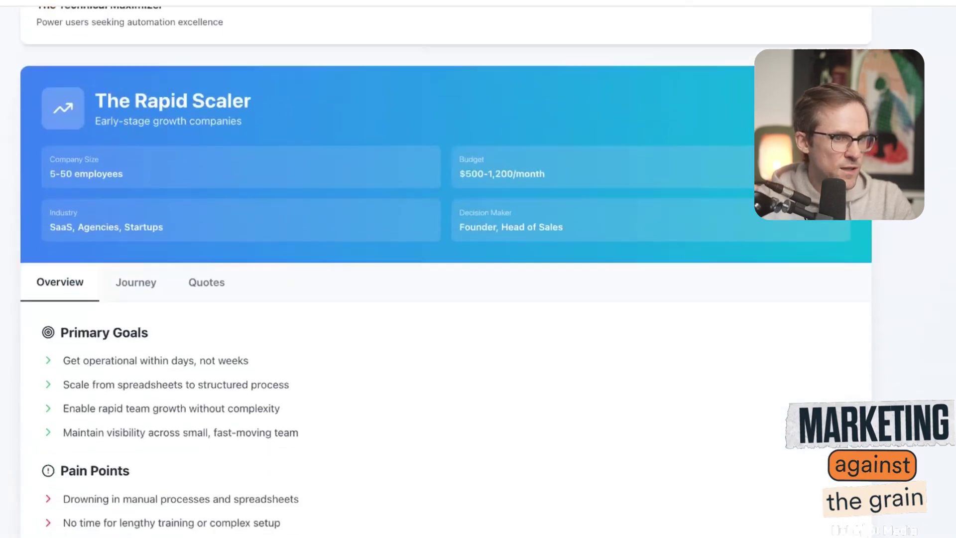
pyautogui.scroll(8, 111, 461)
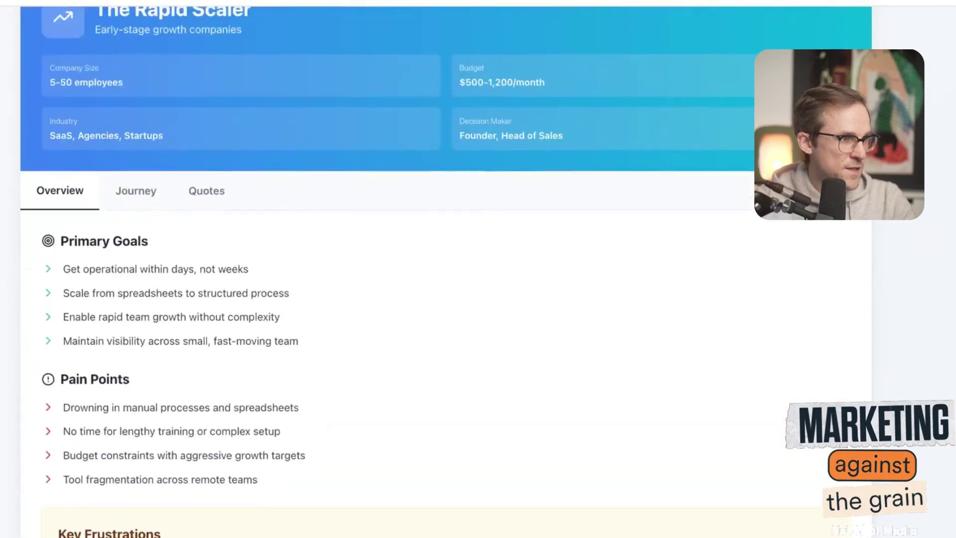
pyautogui.scroll(-2, 111, 461)
pyautogui.scroll(1, 153, 135)
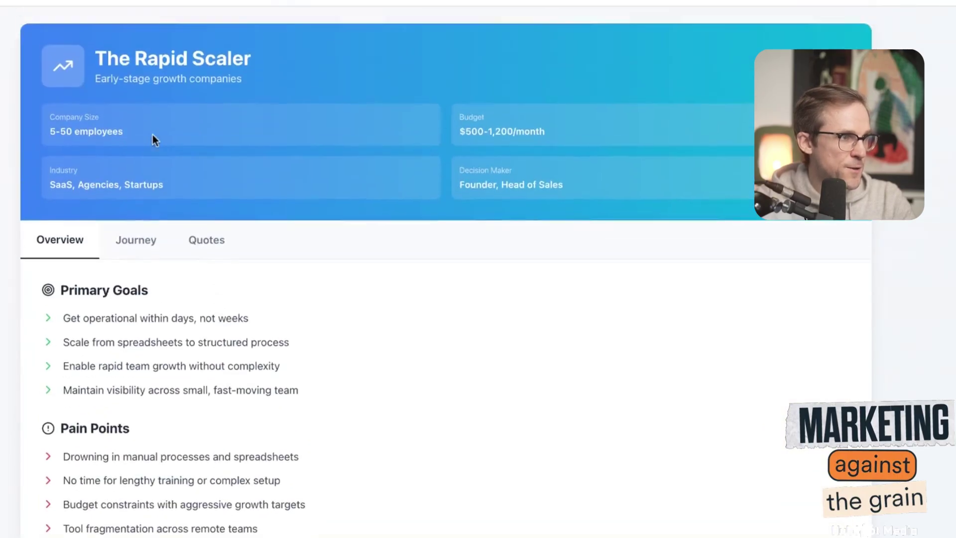
# Examine The Rapid Scaler's company size, budget, decision maker and industry, plus its primary goals and pain points
pyautogui.tripleClick(264, 86)
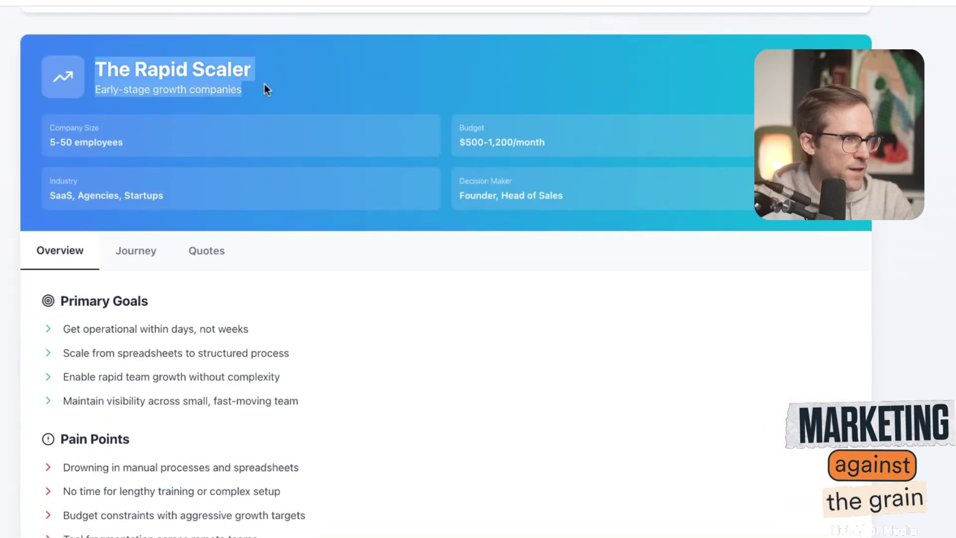
pyautogui.tripleClick(146, 149)
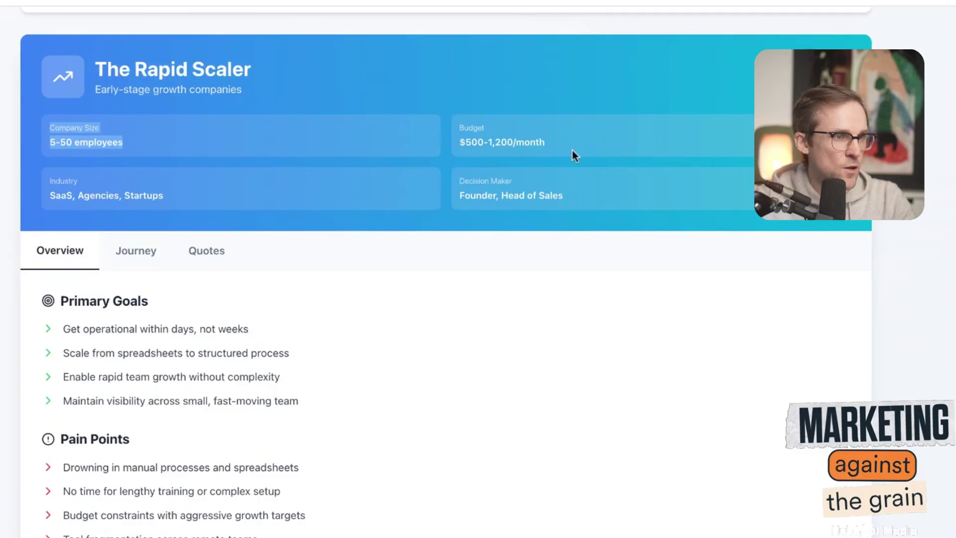
pyautogui.tripleClick(563, 138)
pyautogui.tripleClick(574, 195)
pyautogui.tripleClick(179, 199)
pyautogui.scroll(-2, 82, 259)
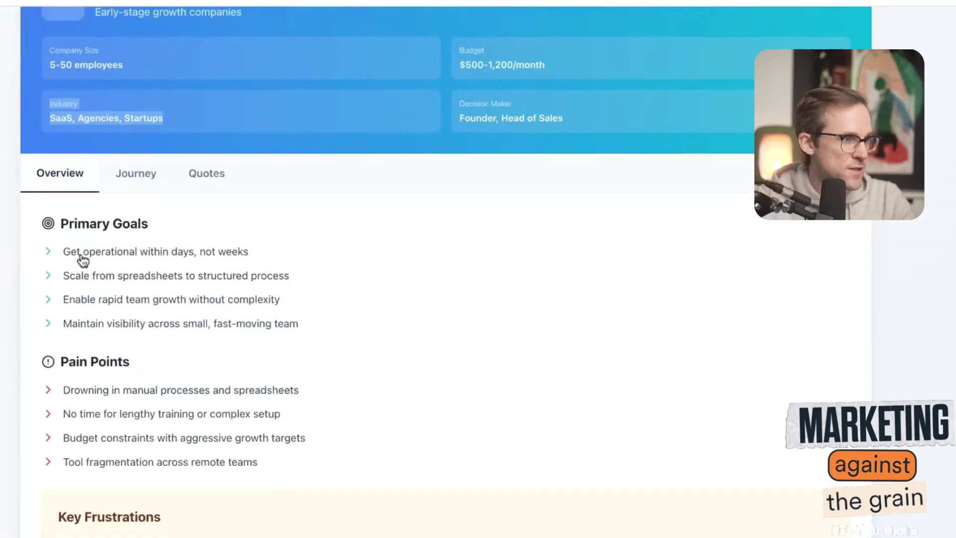
pyautogui.scroll(-2, 67, 177)
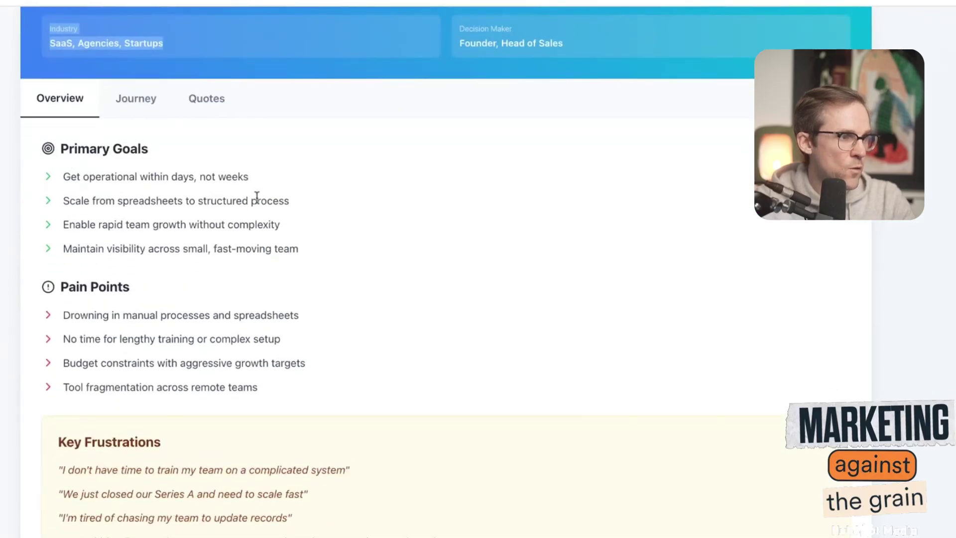
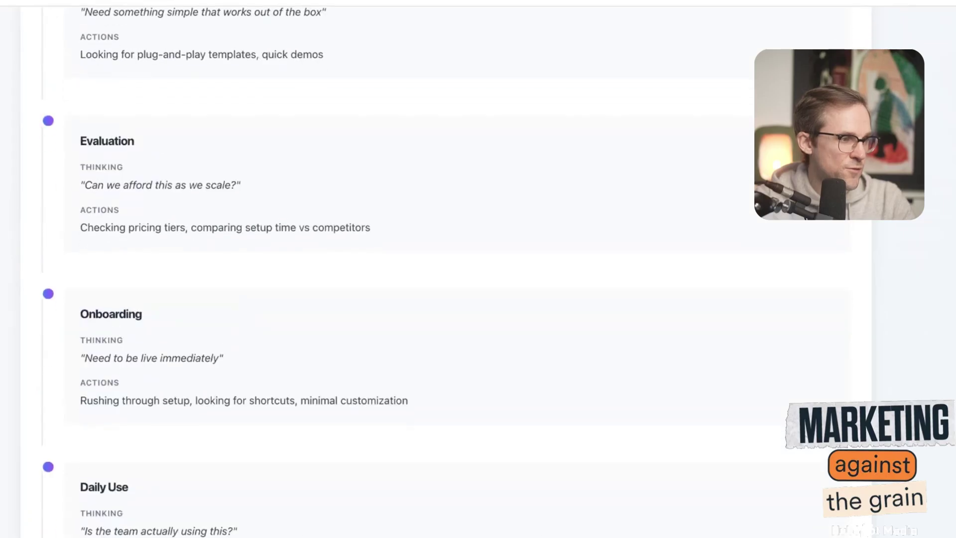
# Examine The Rapid Scaler's customer journey stages, highlighting the Research stage and its thinking quote
pyautogui.scroll(2, 251, 307)
pyautogui.scroll(4, 251, 307)
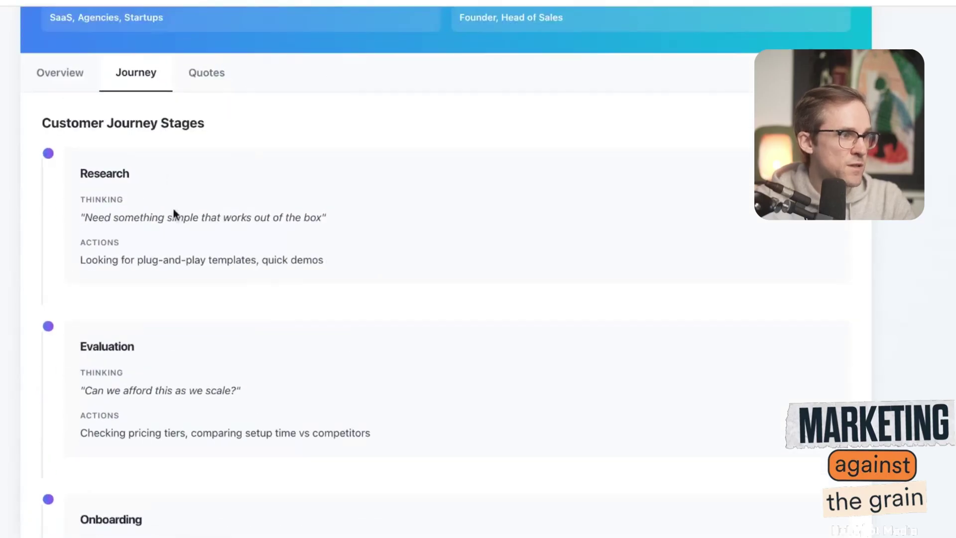
pyautogui.scroll(-5, 227, 189)
pyautogui.scroll(5, 227, 189)
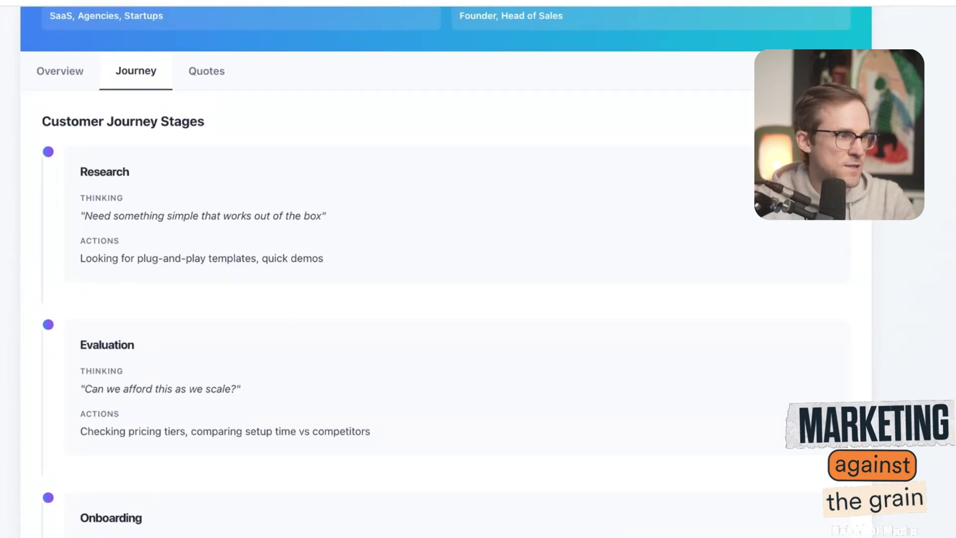
pyautogui.scroll(2, 96, 156)
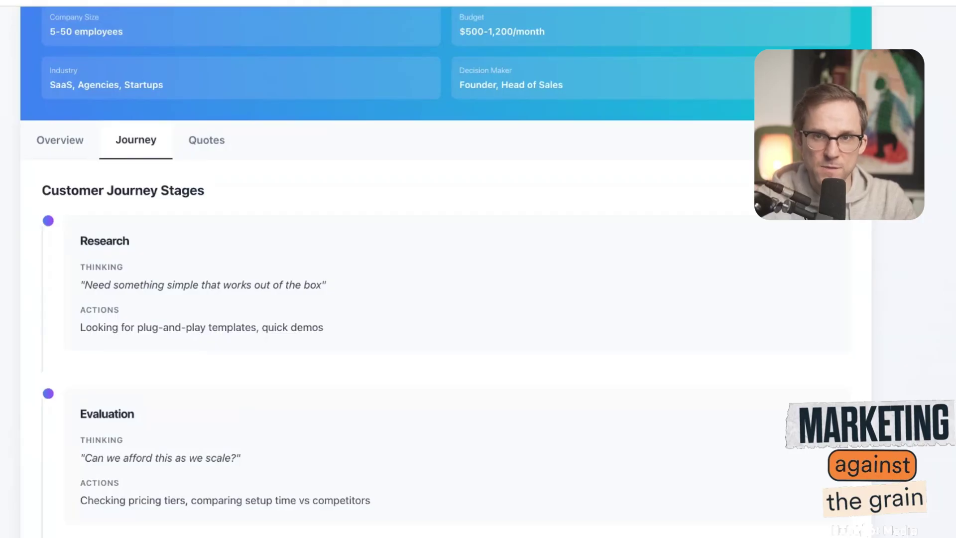
pyautogui.scroll(1, 93, 164)
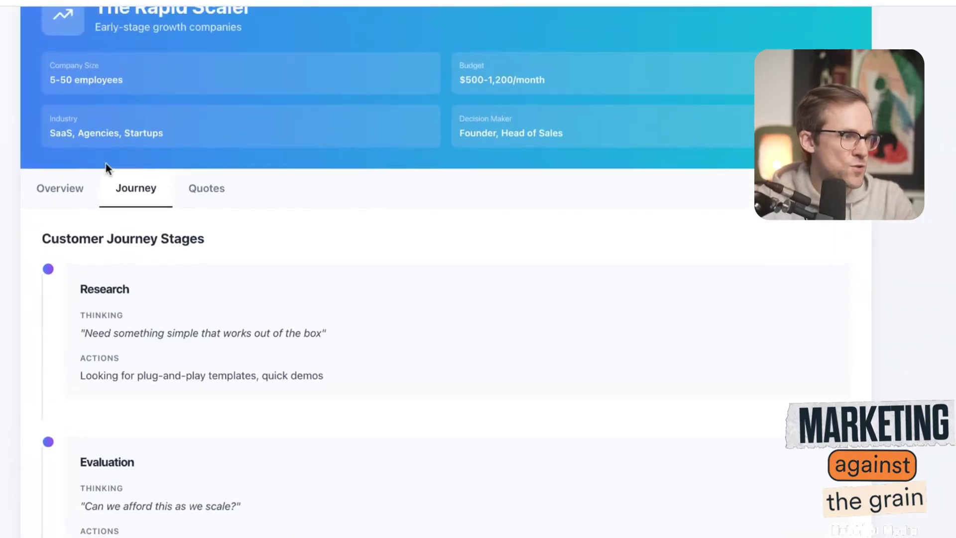
pyautogui.scroll(1, 127, 90)
pyautogui.scroll(-3, 147, 313)
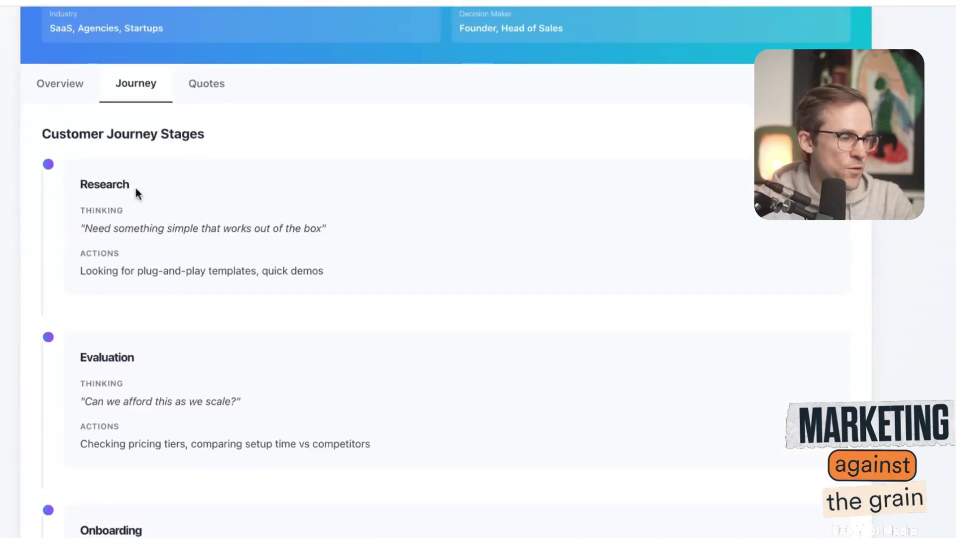
pyautogui.doubleClick(151, 186)
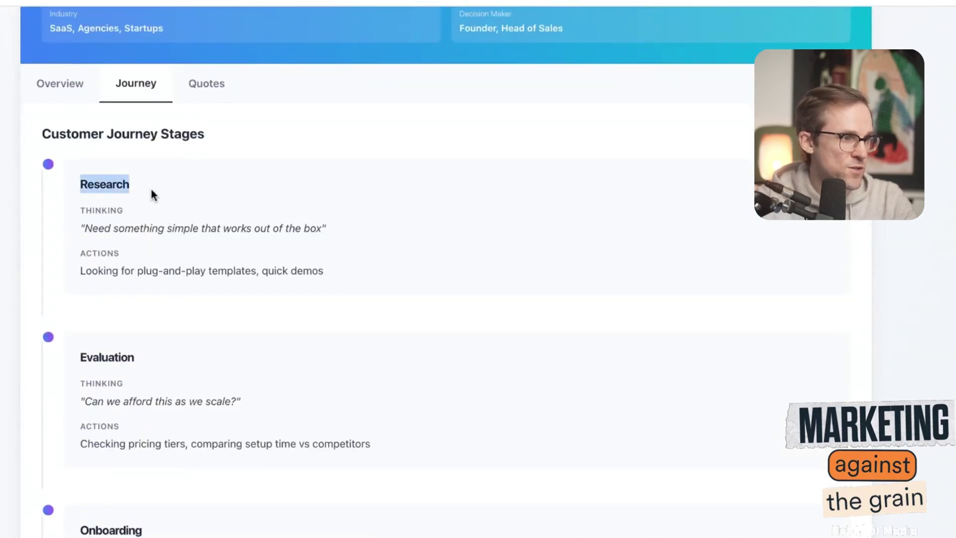
pyautogui.tripleClick(335, 229)
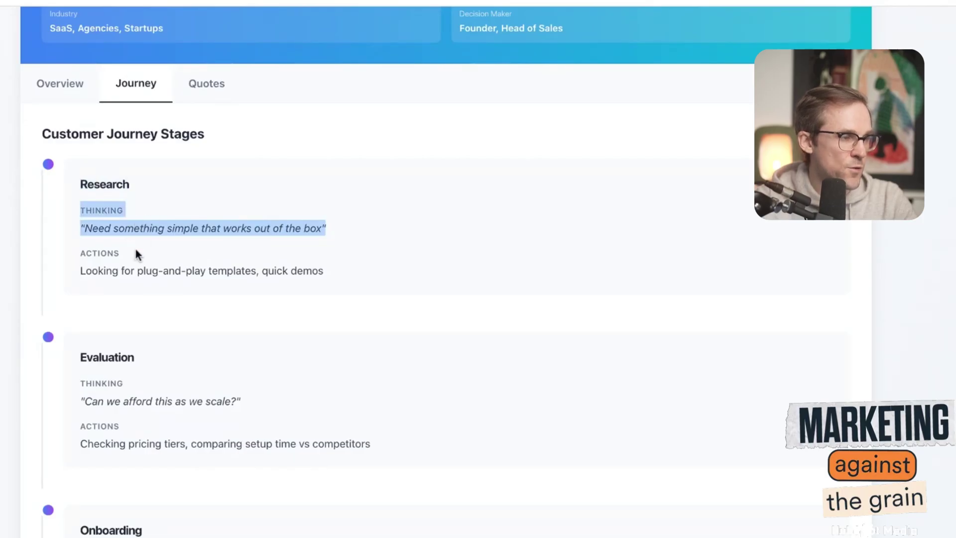
pyautogui.scroll(-2, 136, 268)
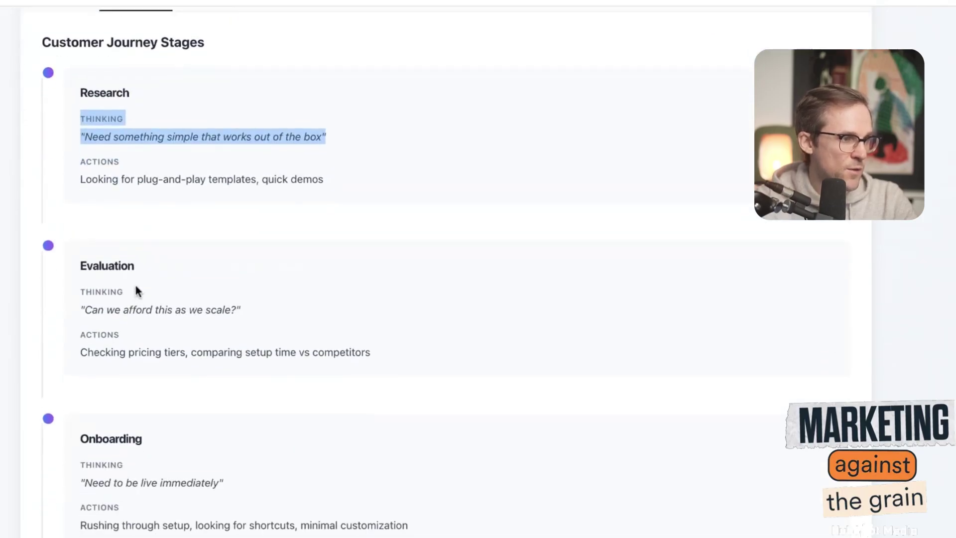
# Review The Rapid Scaler's Evaluation and Onboarding journey stages, highlighting the thinking quote in each
pyautogui.scroll(-2, 137, 290)
pyautogui.tripleClick(257, 235)
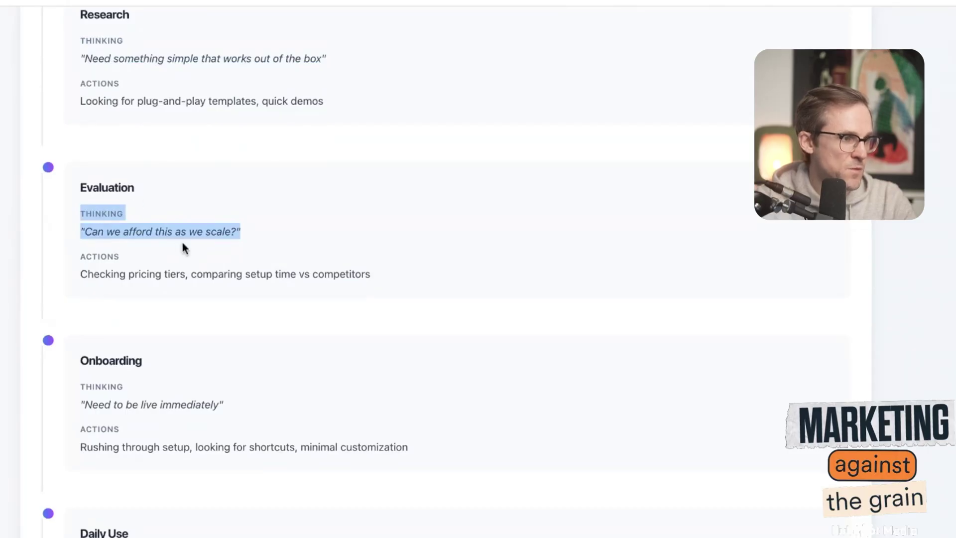
pyautogui.scroll(-4, 182, 246)
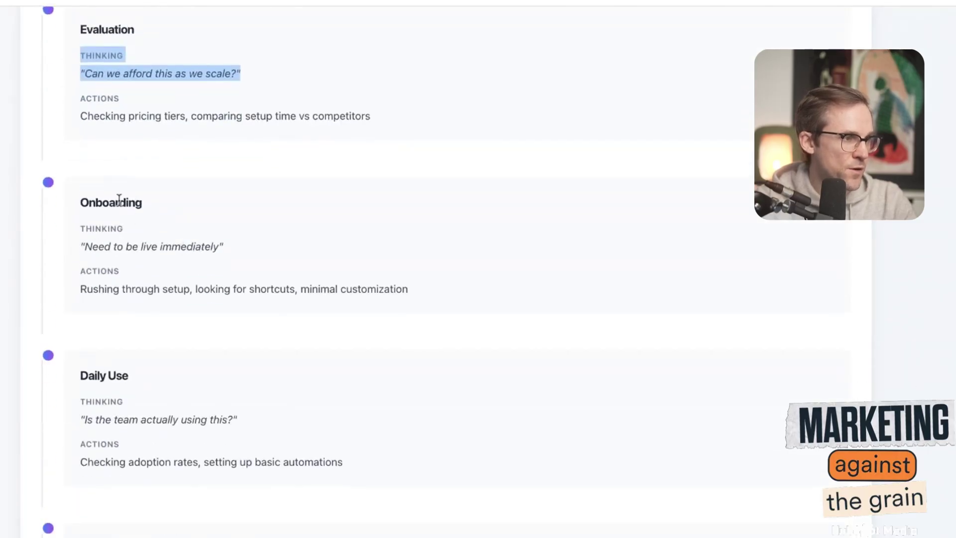
pyautogui.tripleClick(241, 249)
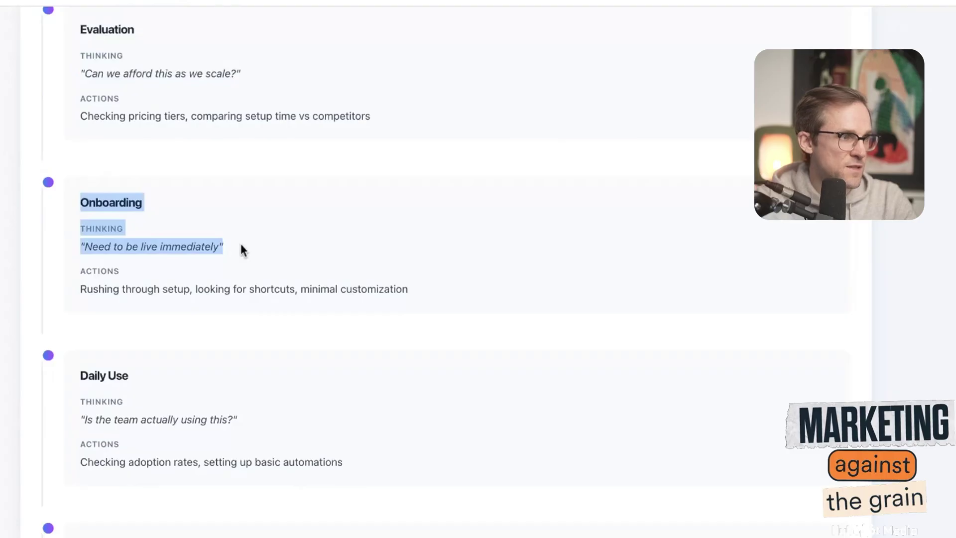
pyautogui.scroll(15, 241, 249)
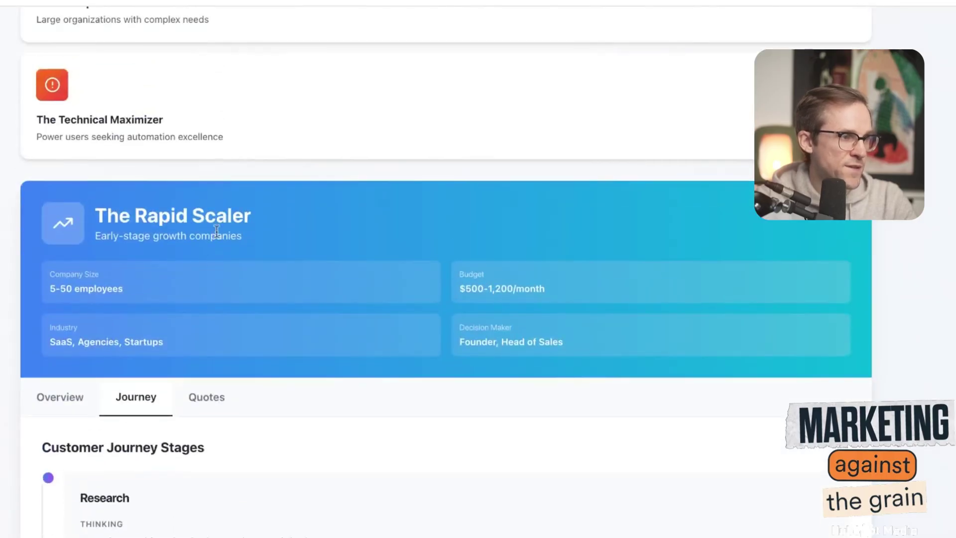
# Review The Rapid Scaler's Daily Use and Growth journey stages, highlighting the Daily Use heading
pyautogui.scroll(-20, 220, 264)
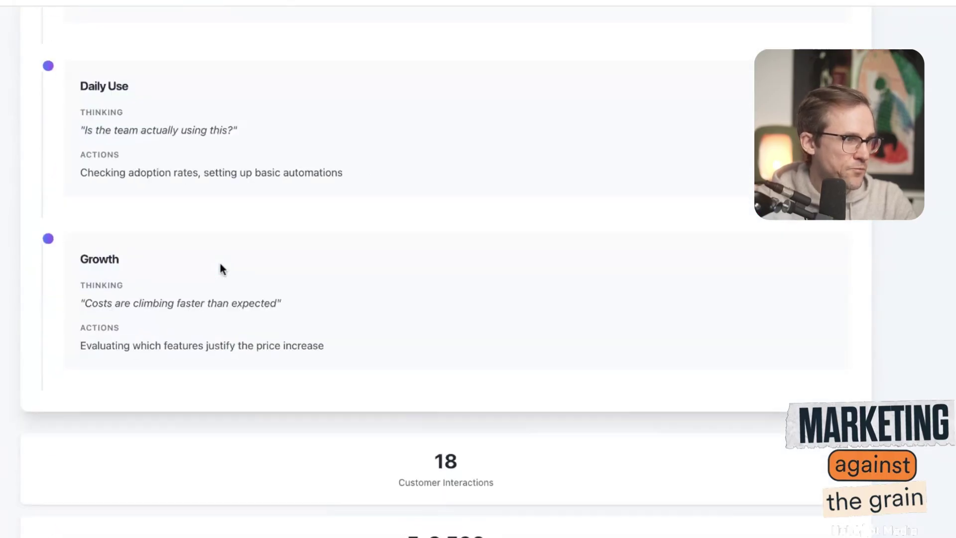
pyautogui.scroll(1, 220, 264)
pyautogui.click(124, 172)
pyautogui.tripleClick(250, 171)
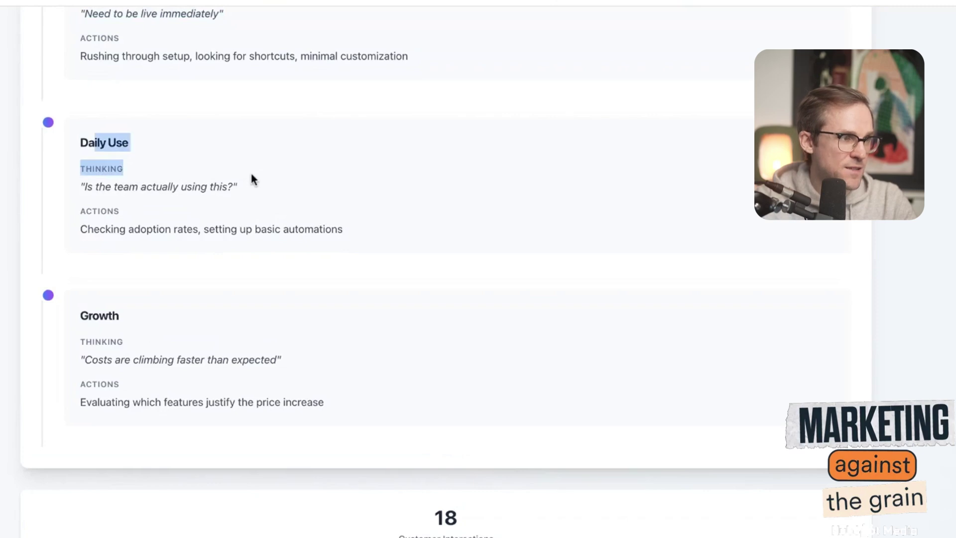
pyautogui.scroll(-1, 252, 230)
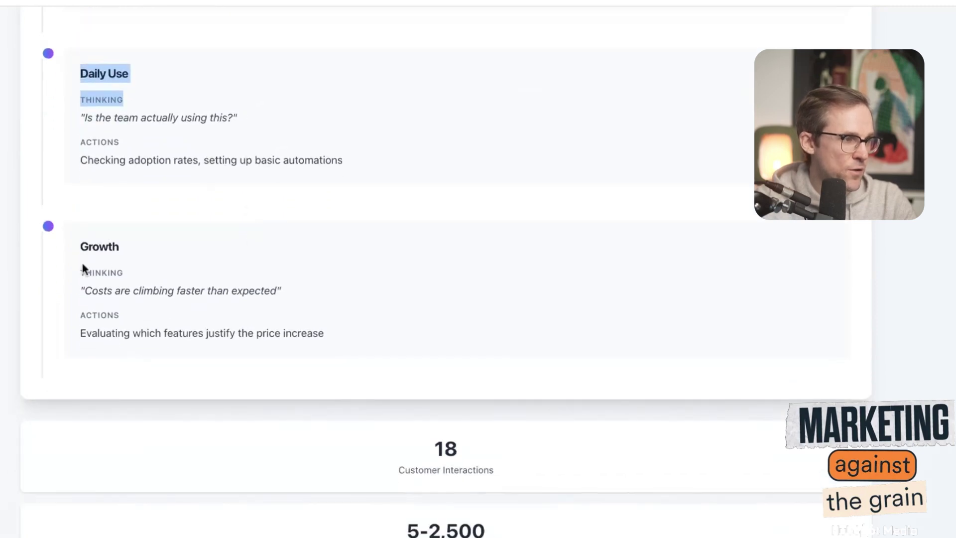
pyautogui.scroll(-1, 134, 282)
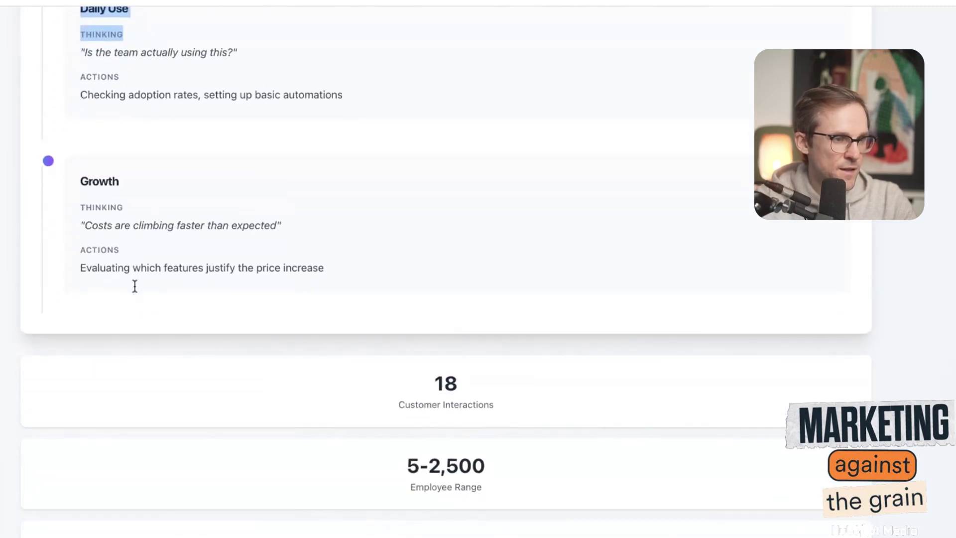
pyautogui.scroll(5, 431, 370)
# Read the direct customer quotes for The Rapid Scaler persona
pyautogui.scroll(15, 431, 369)
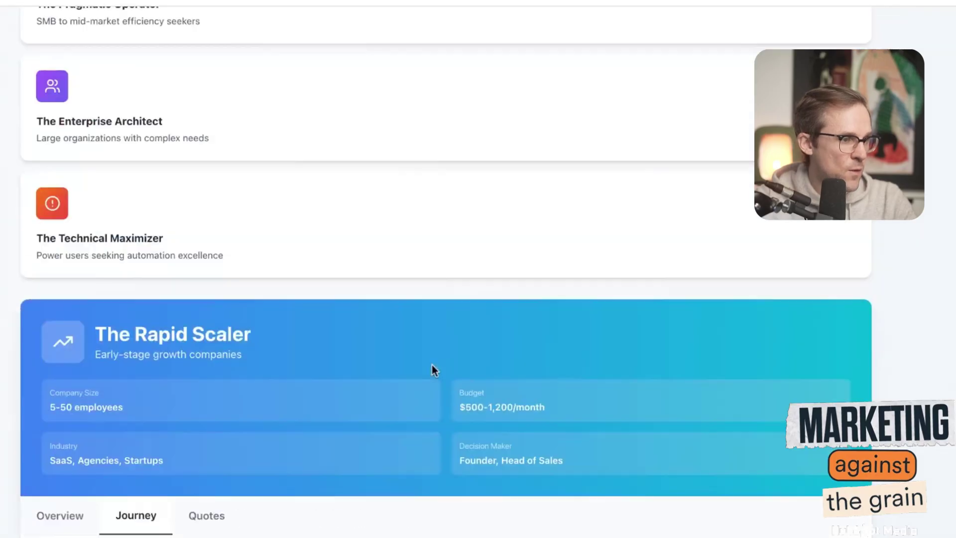
pyautogui.scroll(-5, 433, 369)
pyautogui.click(207, 264)
pyautogui.scroll(-5, 353, 349)
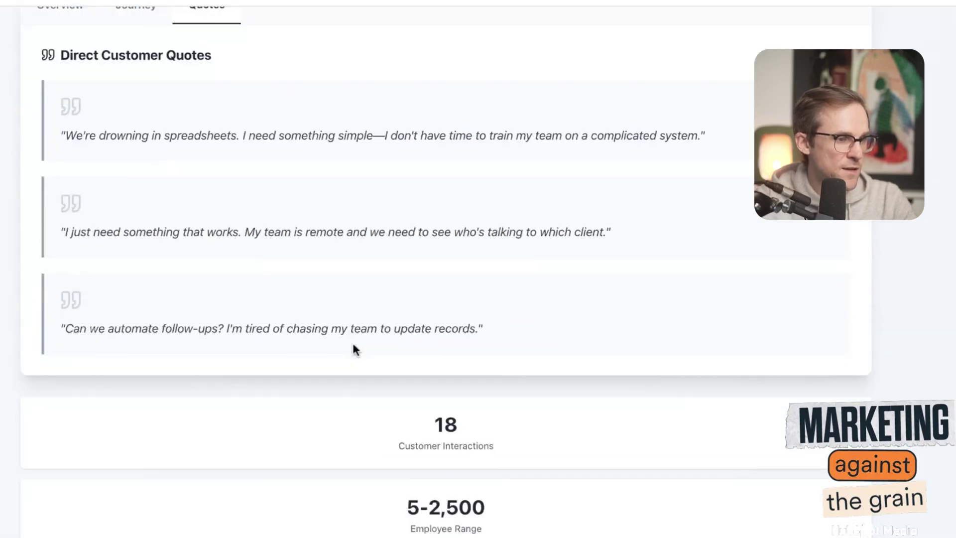
pyautogui.scroll(10, 348, 339)
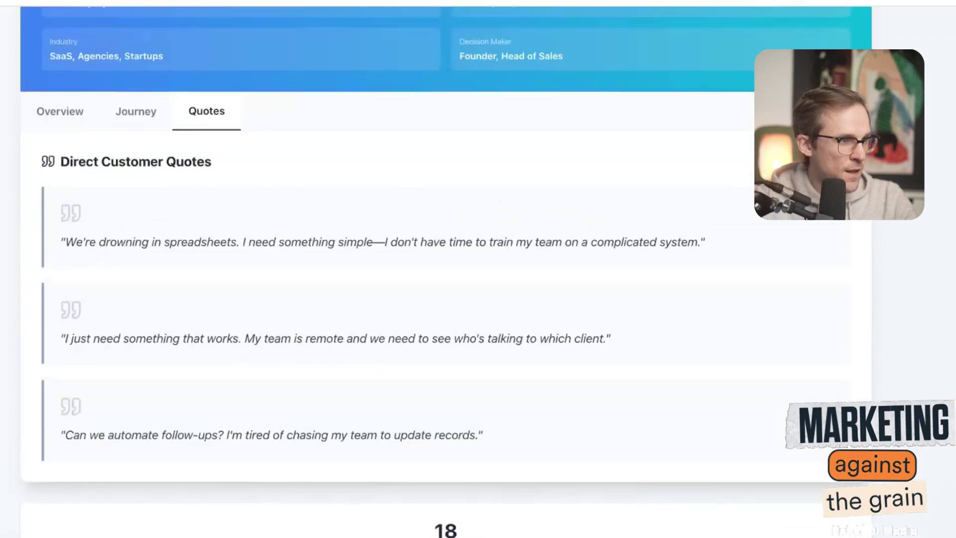
# Return to The Rapid Scaler's overview and look through its goals and pain points
pyautogui.click(69, 480)
pyautogui.scroll(-4, 219, 418)
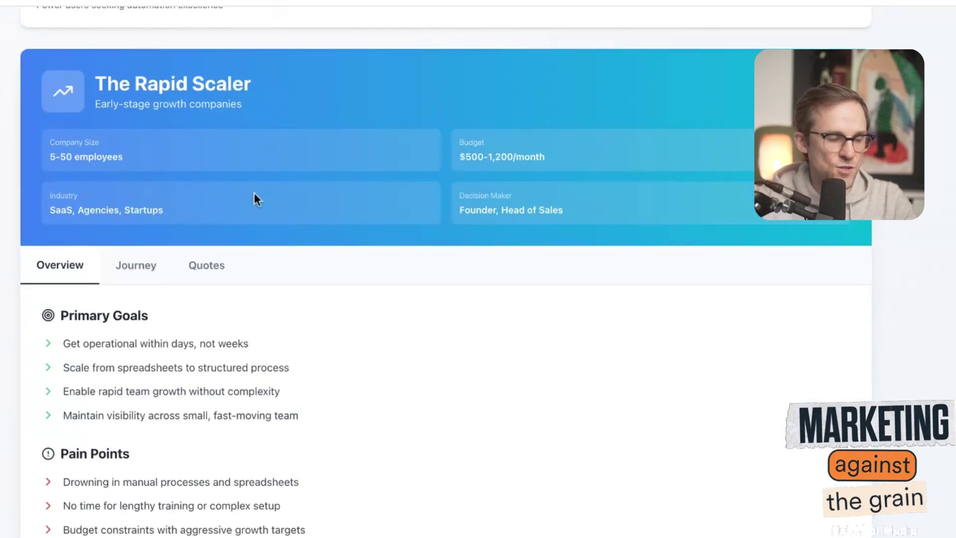
pyautogui.scroll(-8, 254, 193)
pyautogui.scroll(15, 252, 191)
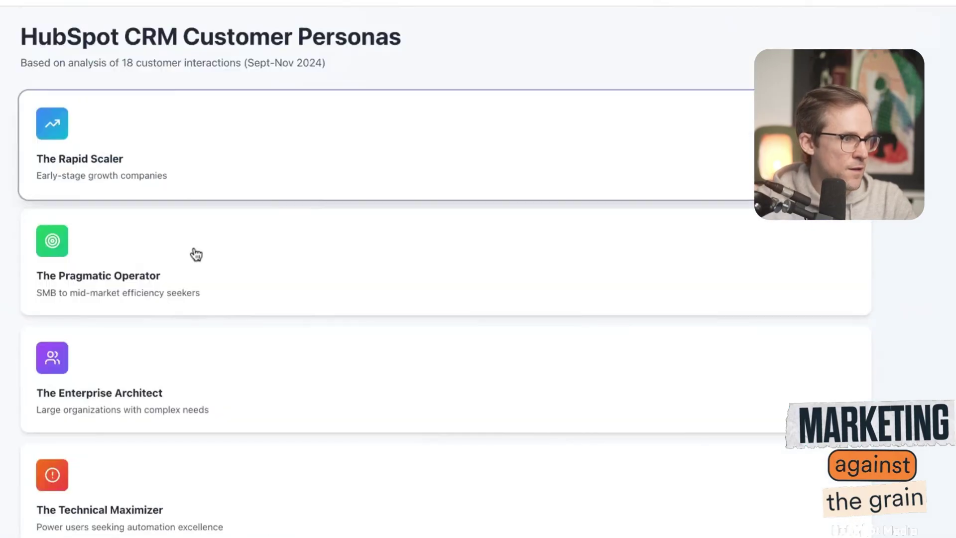
# Review The Pragmatic Operator persona, from its company profile, goals and pain points to its customer journey stages
pyautogui.click(193, 253)
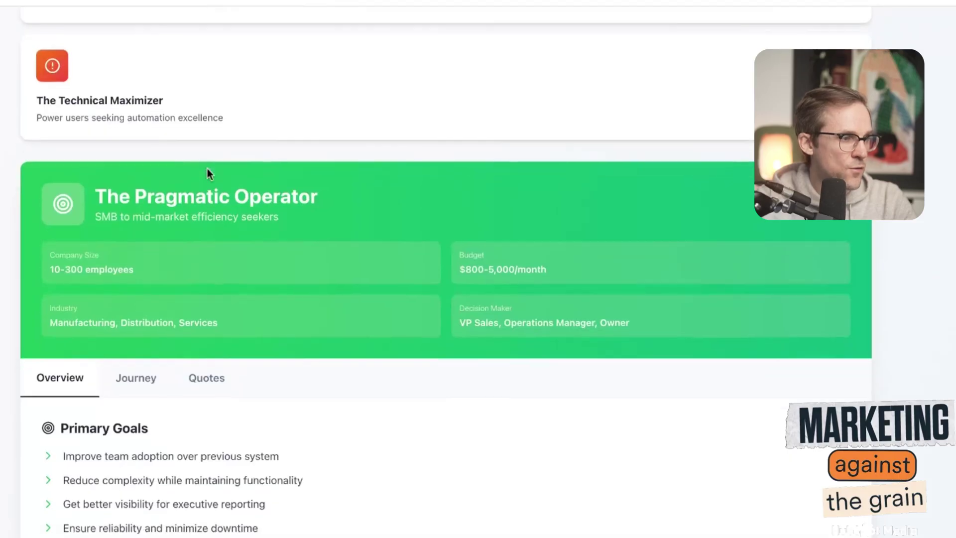
pyautogui.scroll(-3, 207, 170)
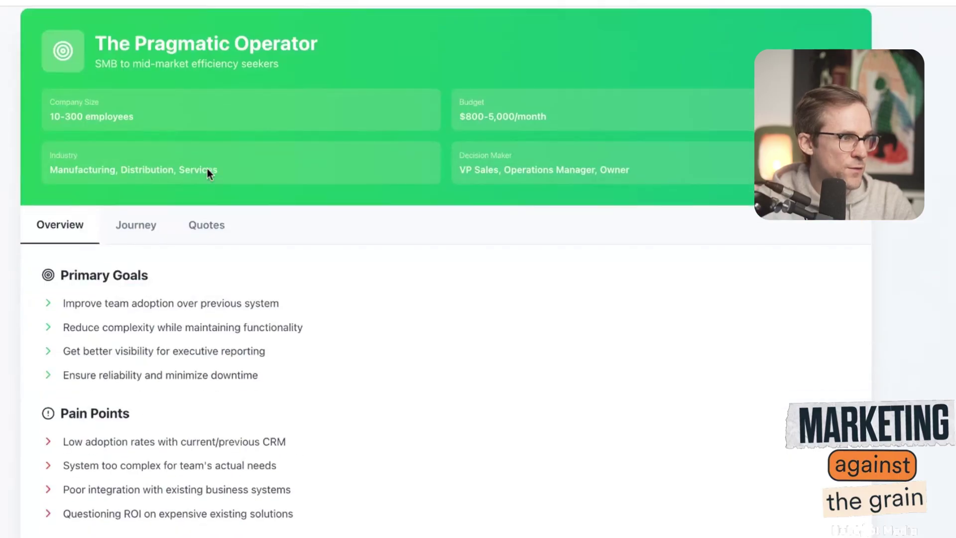
pyautogui.scroll(8, 223, 88)
pyautogui.click(220, 81)
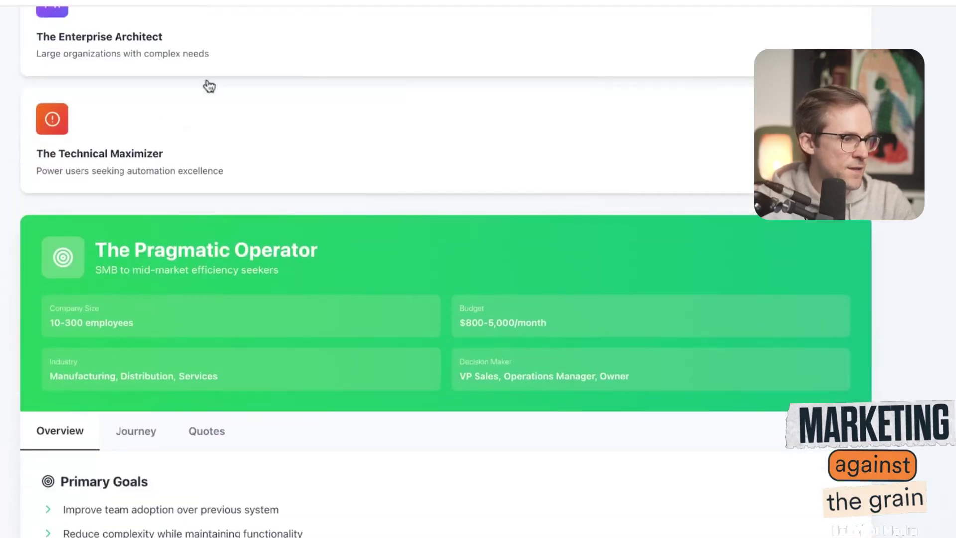
pyautogui.scroll(-3, 215, 423)
pyautogui.click(141, 205)
pyautogui.scroll(-2, 279, 386)
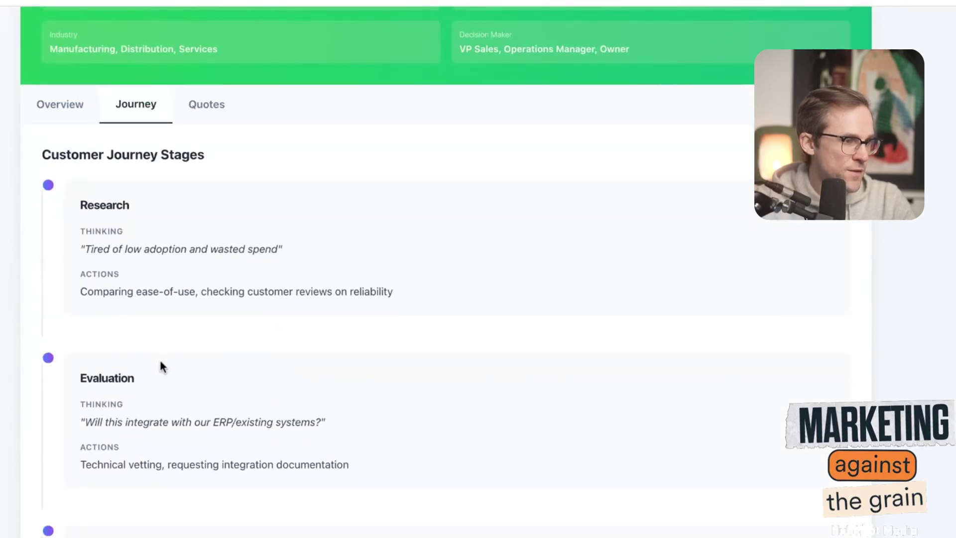
pyautogui.scroll(10, 317, 437)
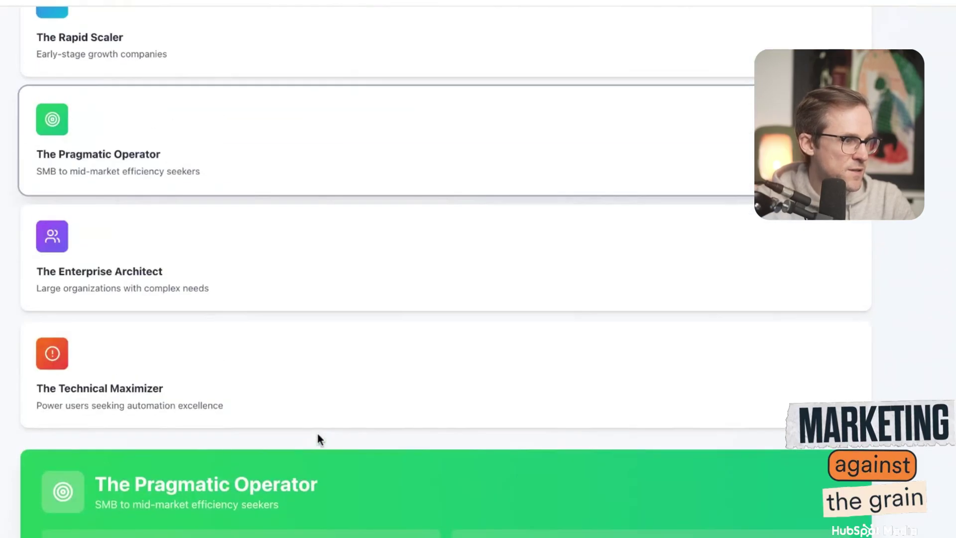
# View The Technical Maximizer persona's overview, highlighting its company size and examining its primary goals and pain points
pyautogui.click(154, 365)
pyautogui.scroll(-8, 140, 278)
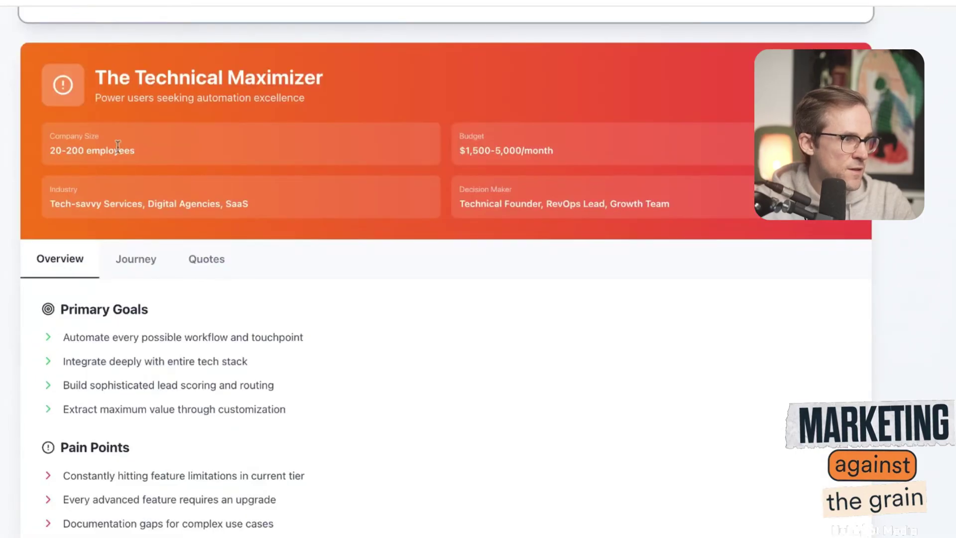
pyautogui.moveTo(66, 151); pyautogui.dragTo(154, 149)
pyautogui.tripleClick(154, 149)
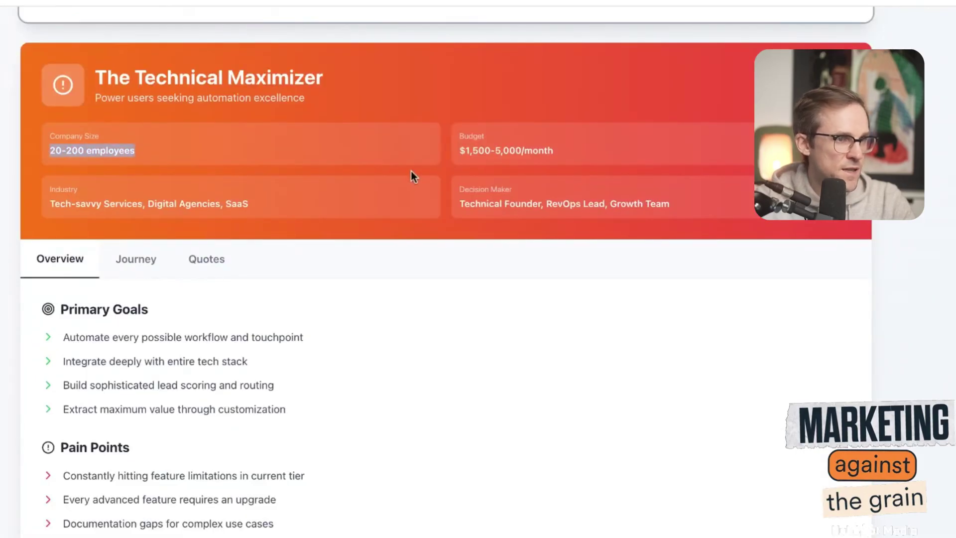
pyautogui.scroll(-2, 181, 323)
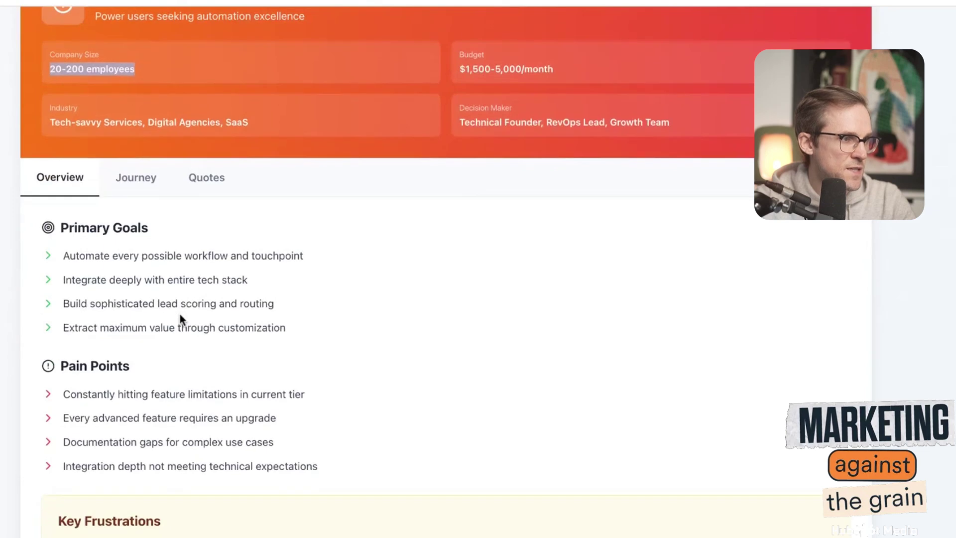
# Examine The Technical Maximizer's customer journey stages, including Research, Evaluation and Onboarding
pyautogui.click(121, 178)
pyautogui.scroll(-3, 209, 308)
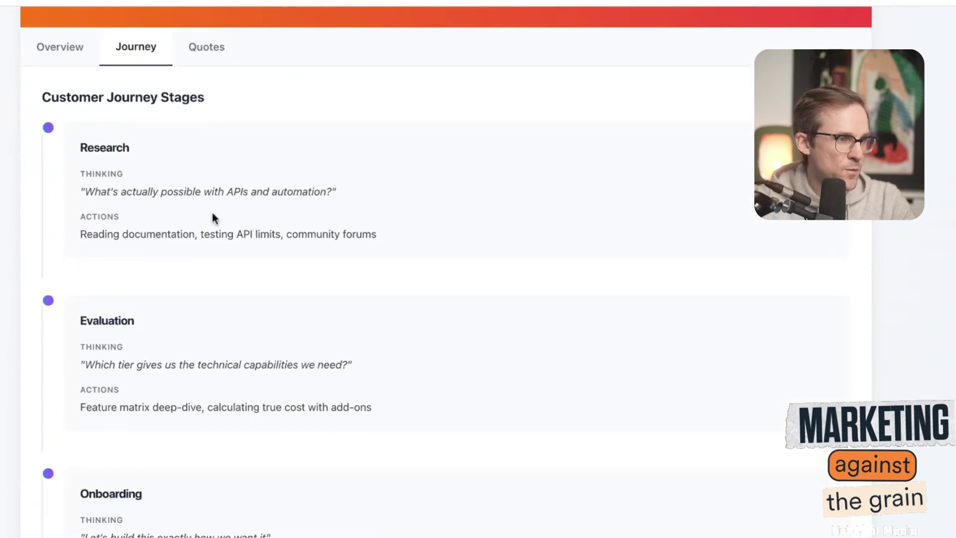
pyautogui.scroll(-5, 297, 210)
pyautogui.scroll(20, 296, 210)
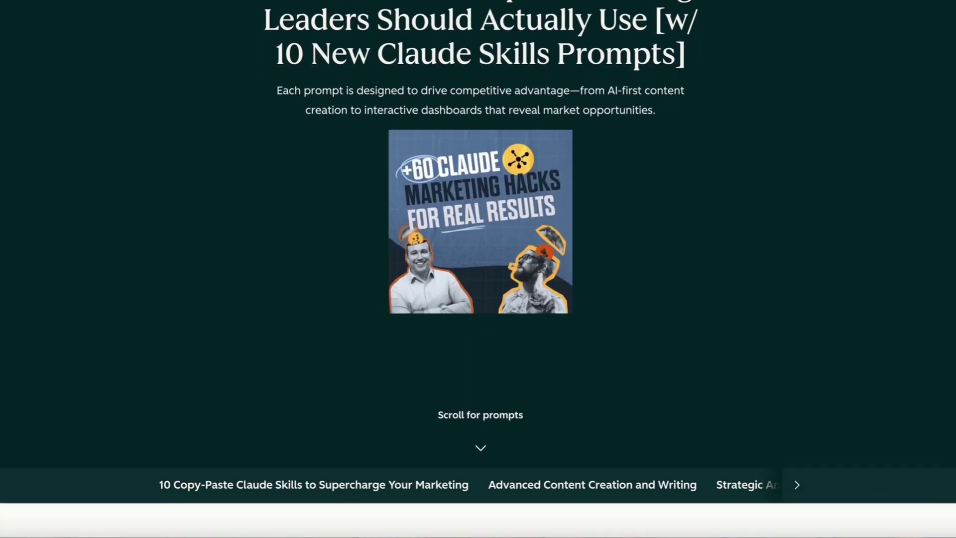
# Browse the 10 Copy-Paste Claude Skills section of the prompts page and read the Hook Creator Skill's use case and prompt
pyautogui.scroll(-5, 478, 269)
pyautogui.scroll(-10, 478, 269)
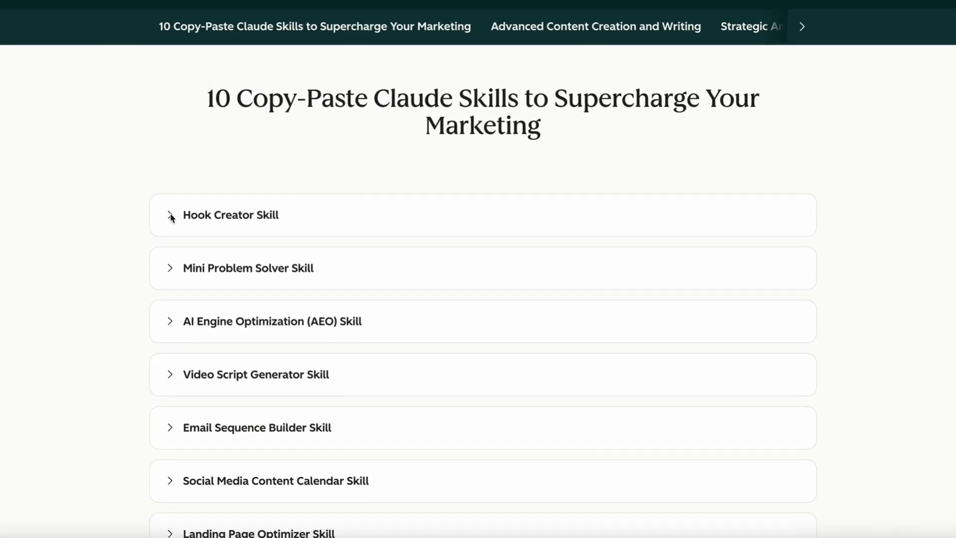
pyautogui.click(169, 215)
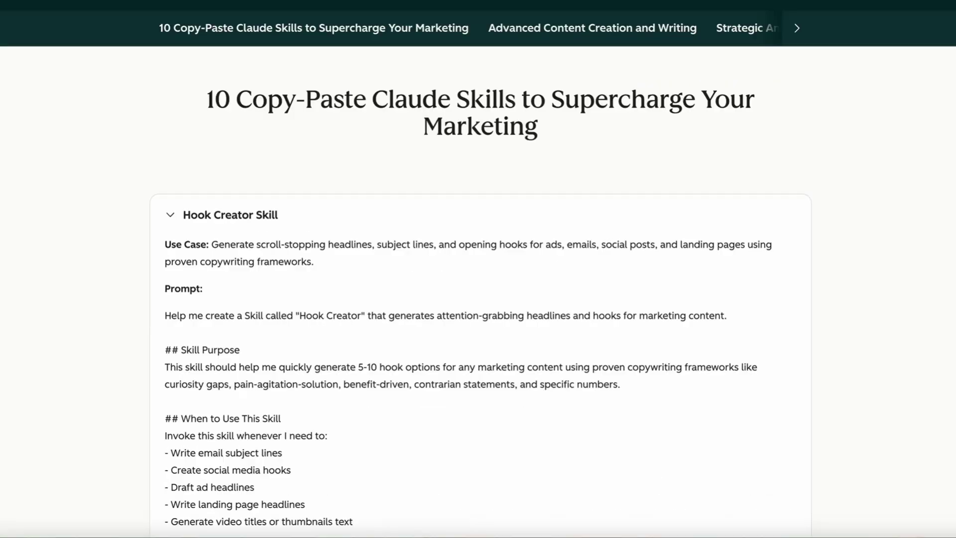
pyautogui.scroll(-4, 951, 310)
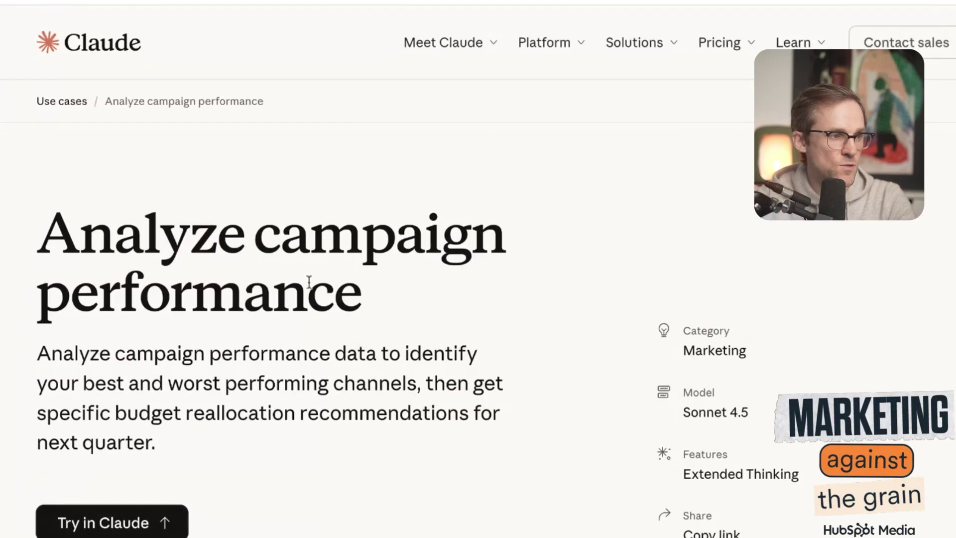
# Highlight the Analyze campaign performance use case title and view the Q3 Performance & Q4 Budget Strategy dashboard's overview
pyautogui.tripleClick(387, 303)
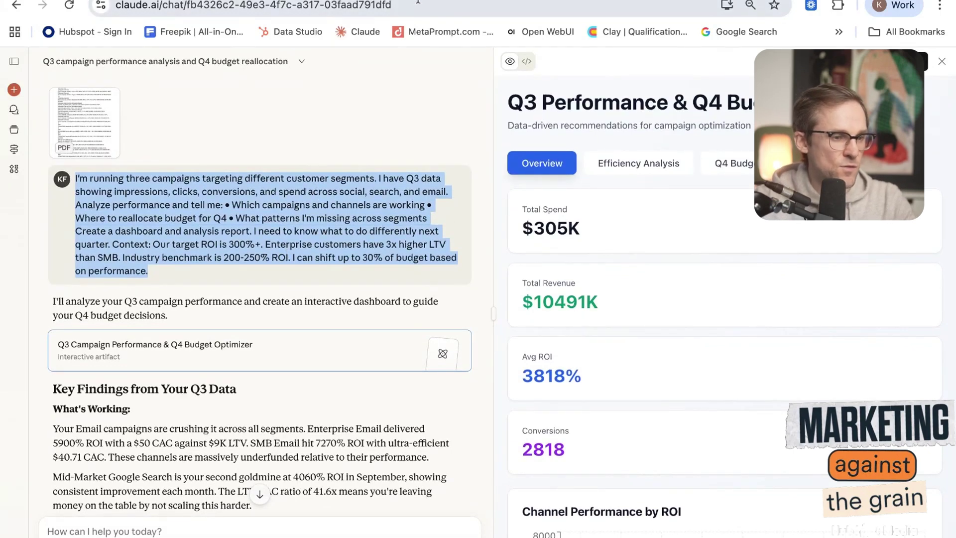
pyautogui.scroll(-2, 527, 340)
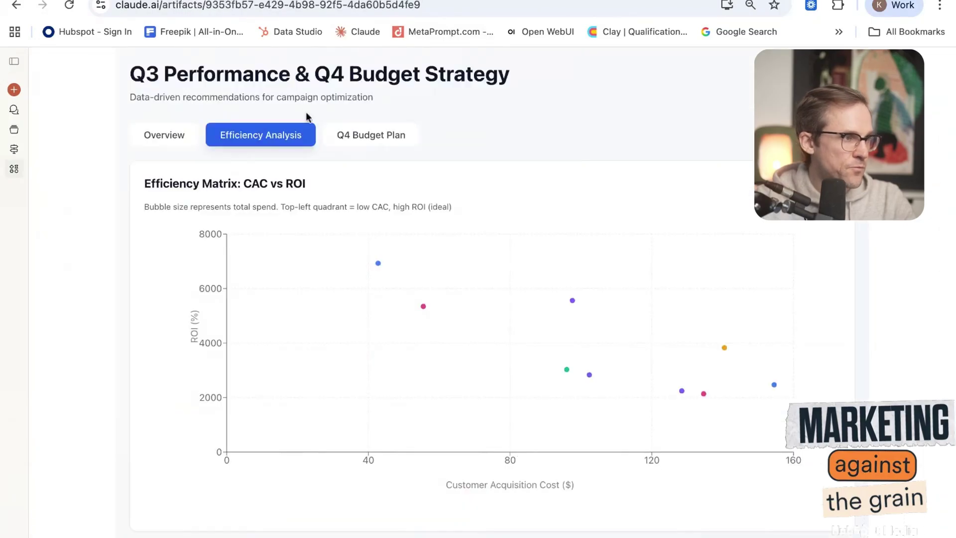
pyautogui.click(171, 134)
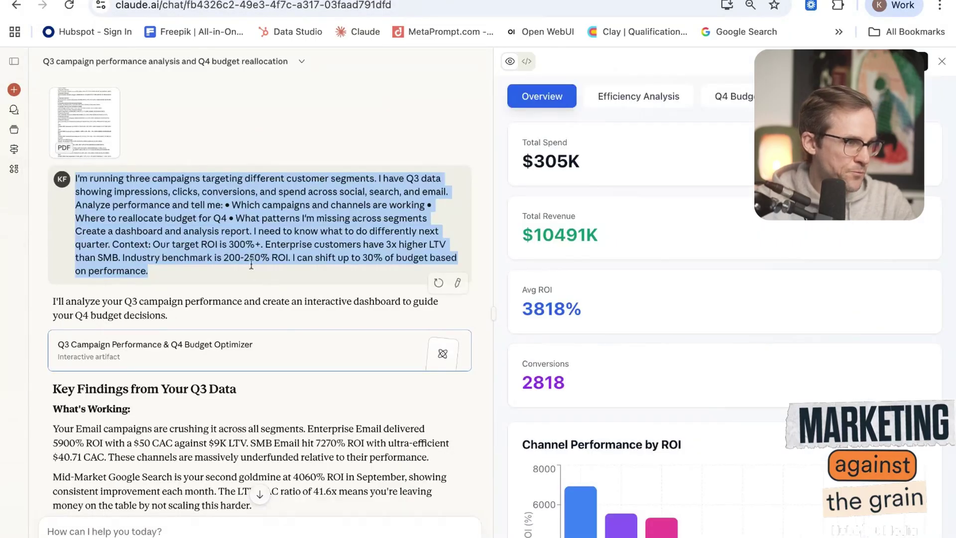
# Review the campaign analysis prompt in the Claude chat, highlighting its questions on working campaigns and channels, Q4 budget reallocation and missing patterns
pyautogui.click(284, 267)
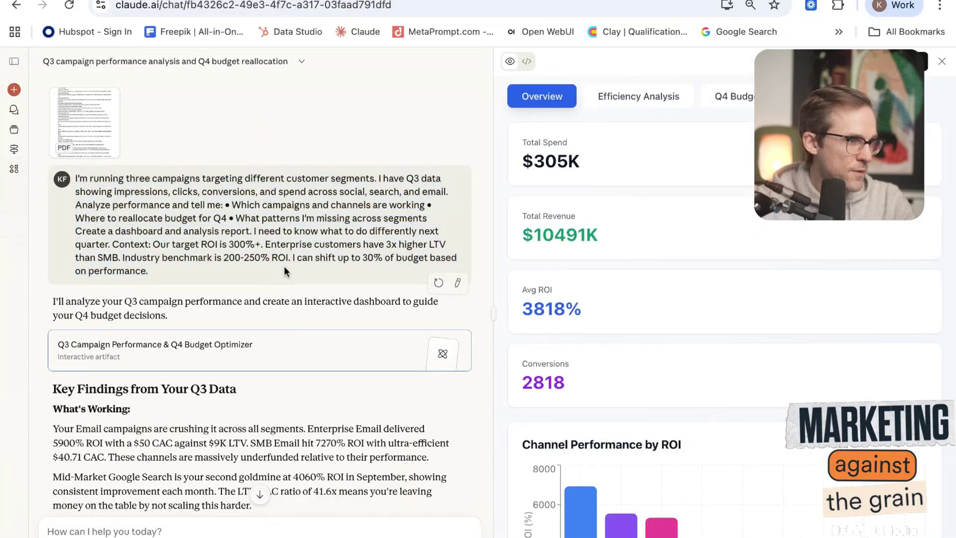
pyautogui.scroll(-1, 279, 220)
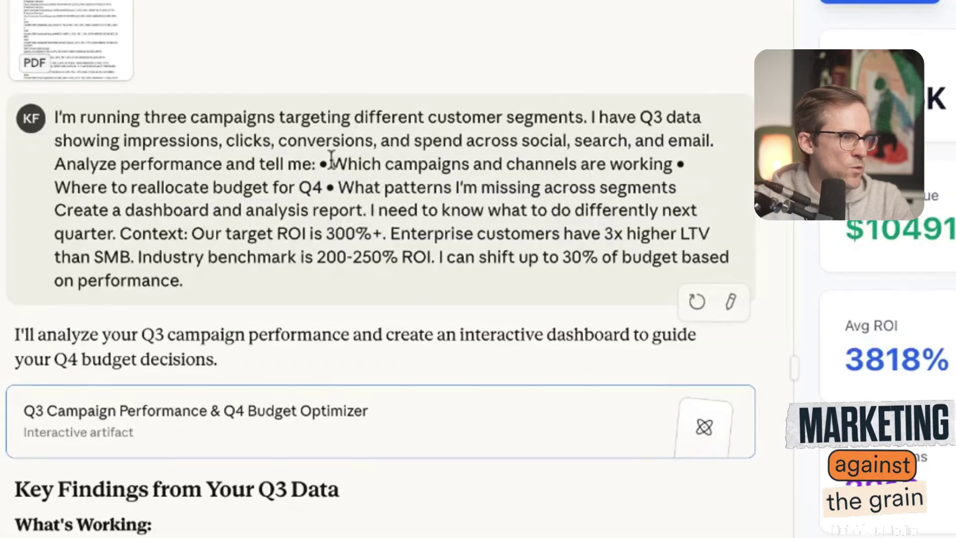
pyautogui.moveTo(231, 198); pyautogui.dragTo(424, 198)
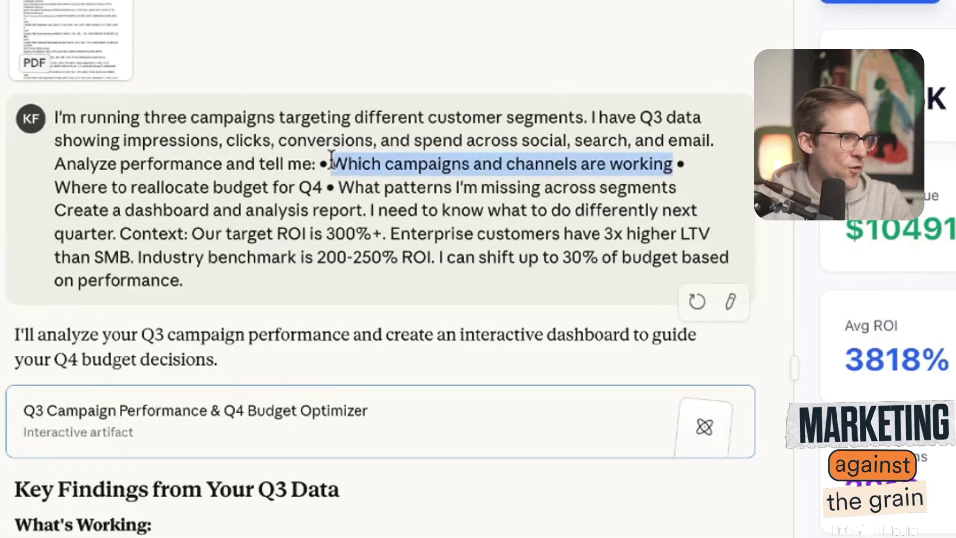
pyautogui.moveTo(55, 187); pyautogui.dragTo(677, 187)
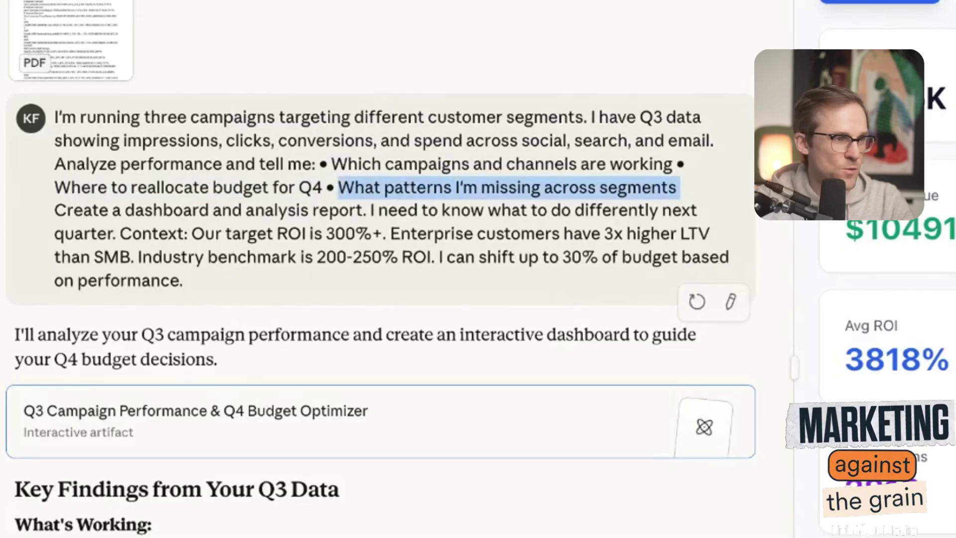
pyautogui.click(119, 226)
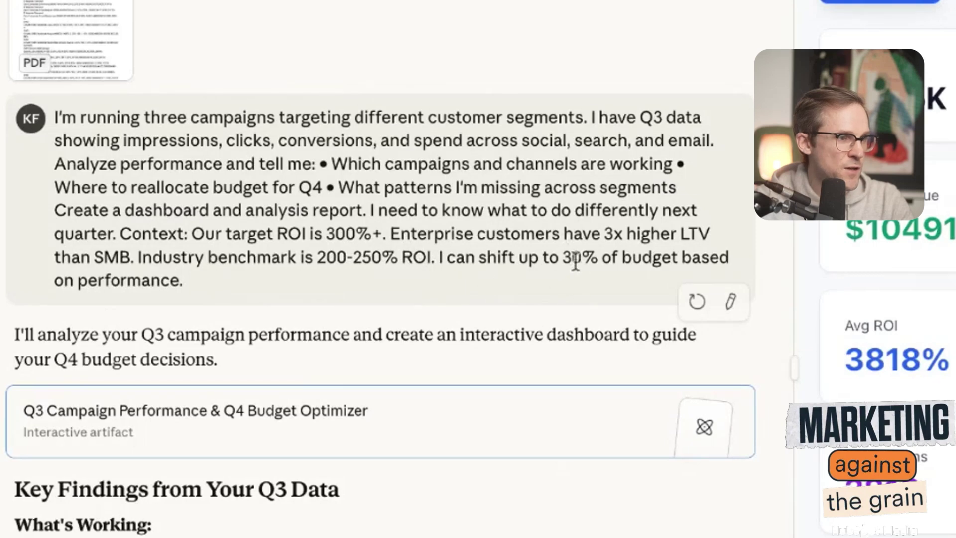
pyautogui.moveTo(269, 277); pyautogui.dragTo(151, 234)
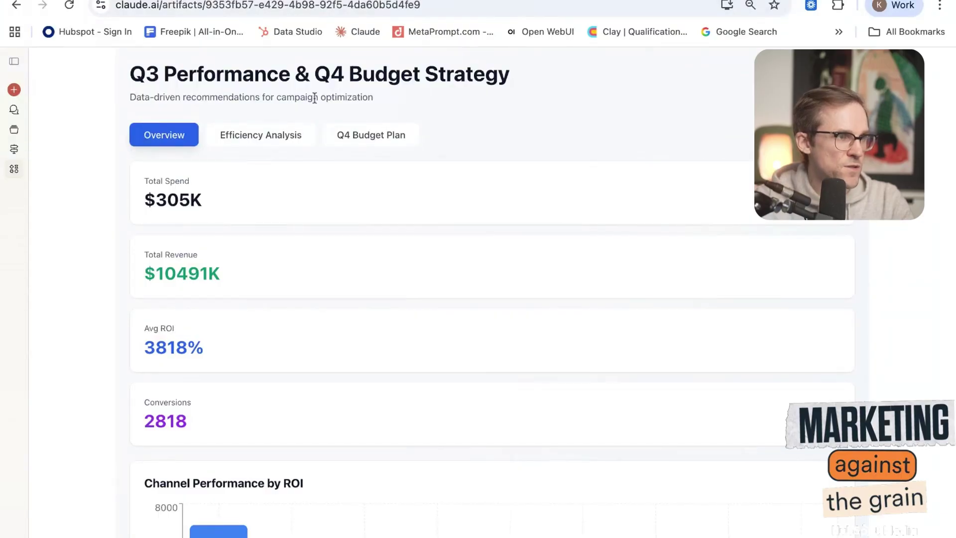
# Highlight the dashboard title and the Avg ROI and Conversions figures in the Q3 overview
pyautogui.tripleClick(507, 73)
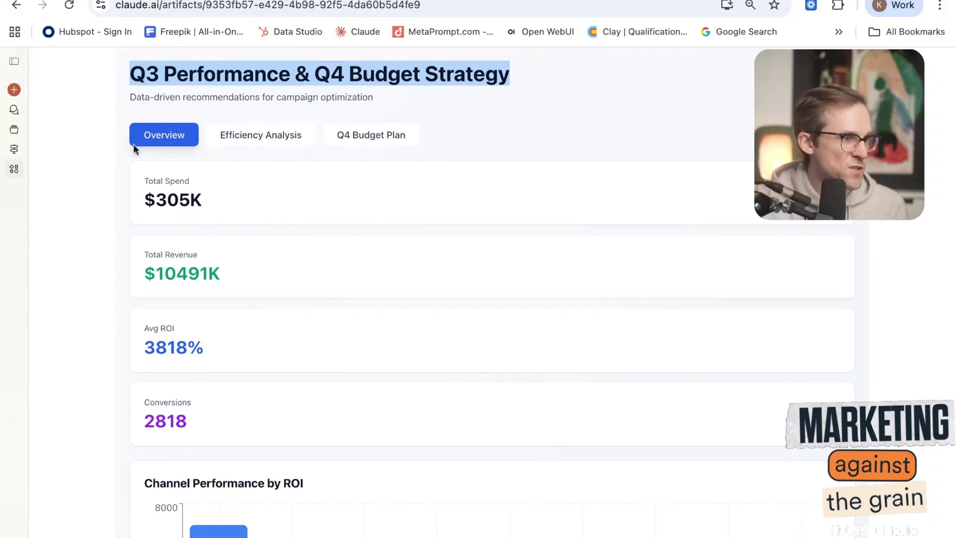
pyautogui.scroll(-3, 186, 295)
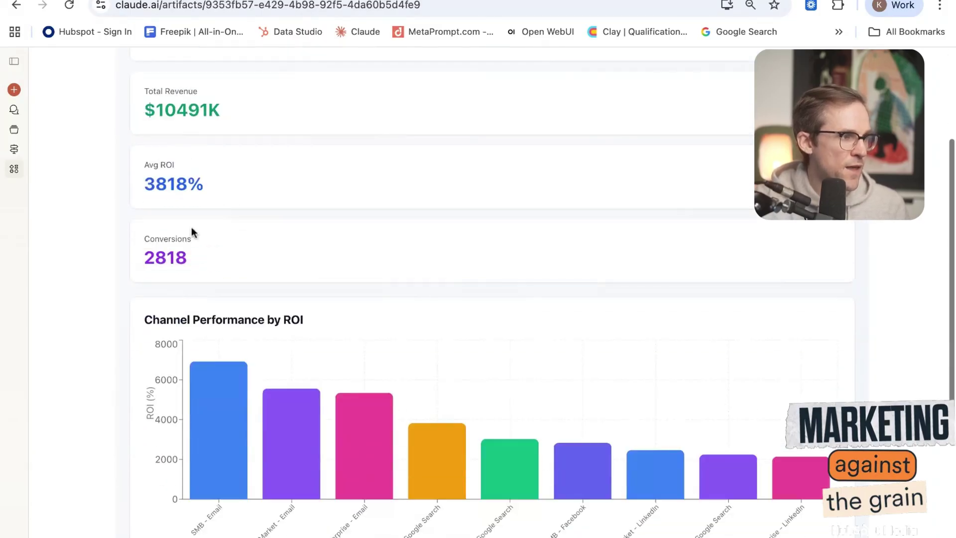
pyautogui.moveTo(211, 182); pyautogui.dragTo(140, 169)
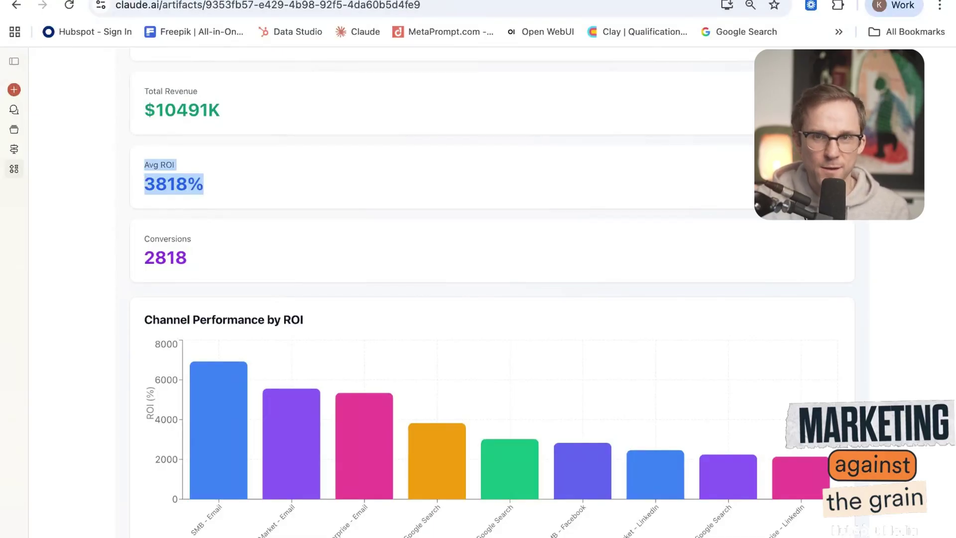
pyautogui.tripleClick(208, 268)
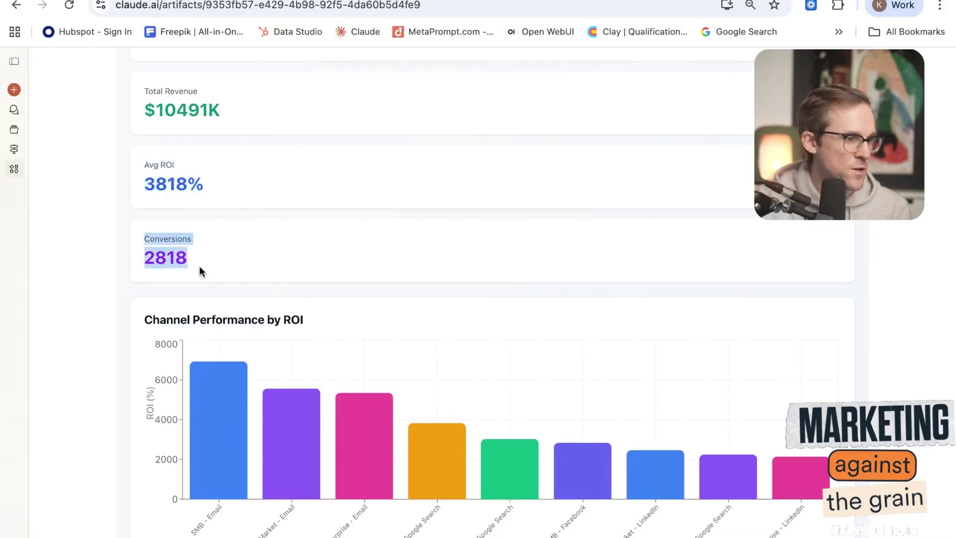
# Inspect the email channels' bars in the Channel Performance by ROI chart and view the Monthly Trend Analysis
pyautogui.scroll(-5, 202, 269)
pyautogui.moveTo(225, 169)
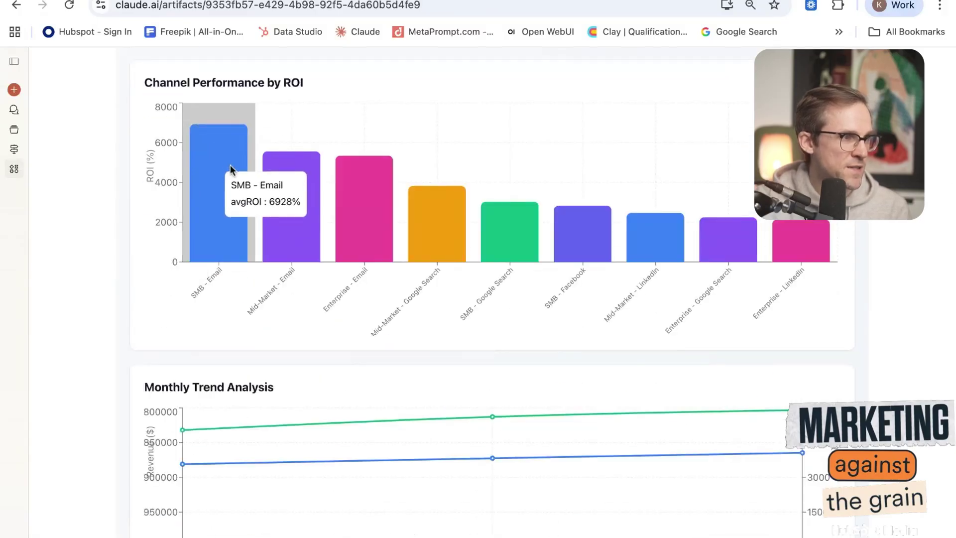
pyautogui.moveTo(288, 122)
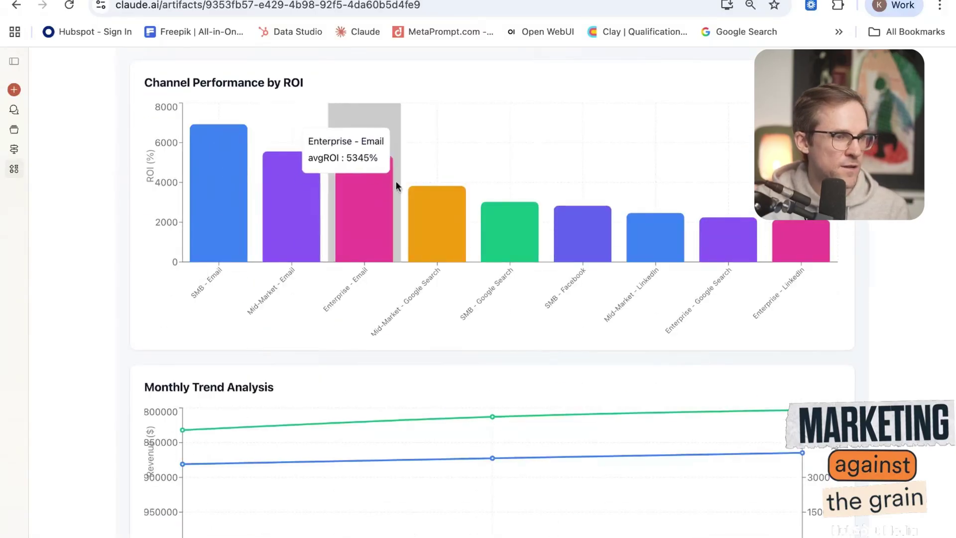
pyautogui.moveTo(453, 234)
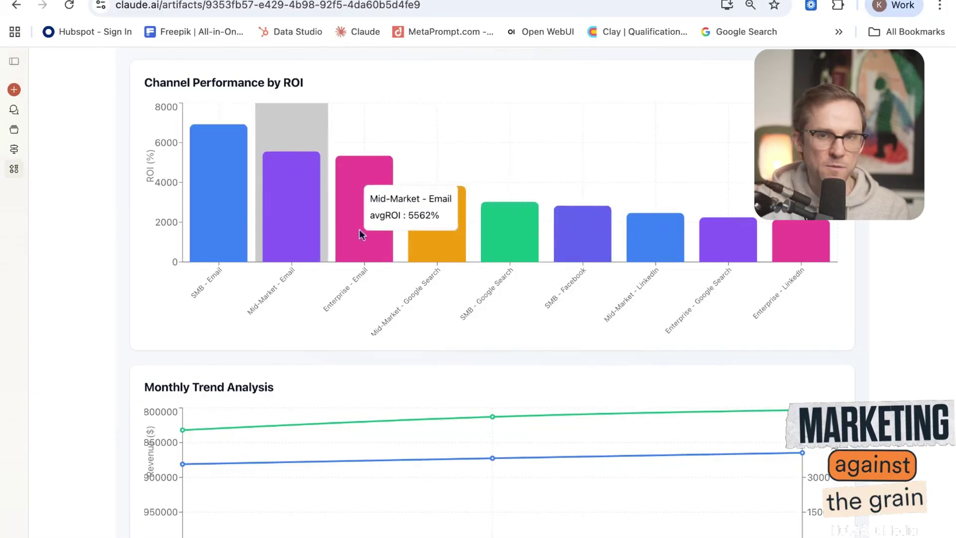
pyautogui.scroll(-1, 534, 296)
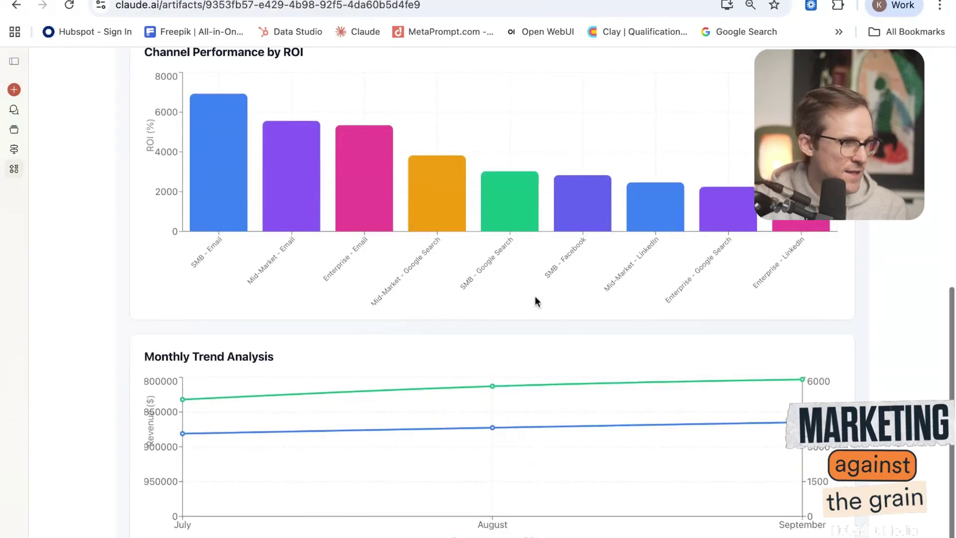
pyautogui.moveTo(347, 413)
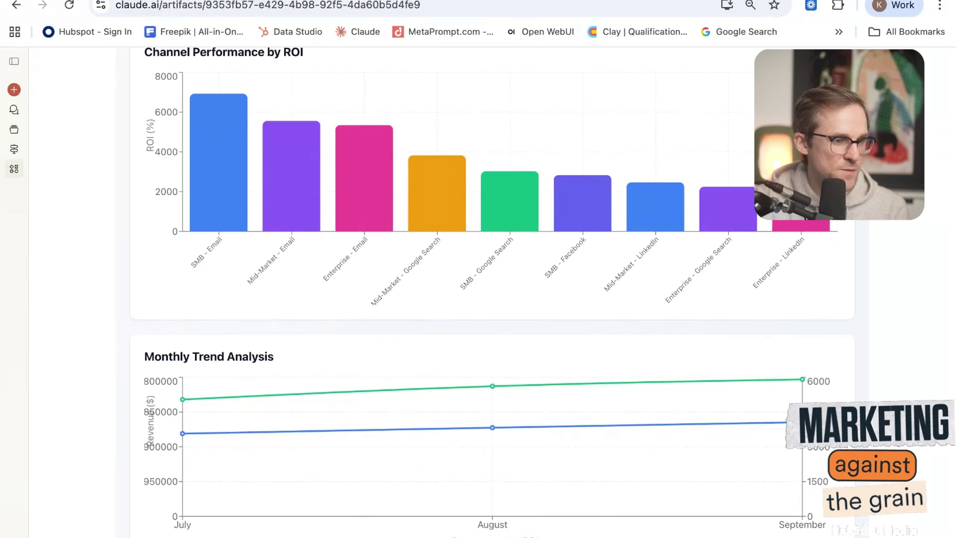
pyautogui.scroll(3, 685, 155)
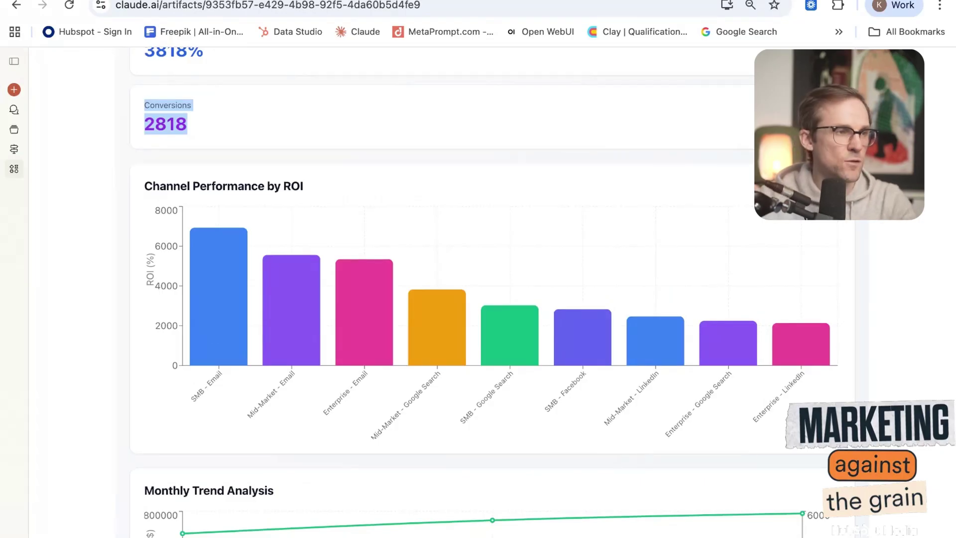
# Open the Efficiency Analysis and inspect the SMB - Email point in the CAC vs ROI matrix
pyautogui.scroll(5, 650, 107)
pyautogui.click(269, 137)
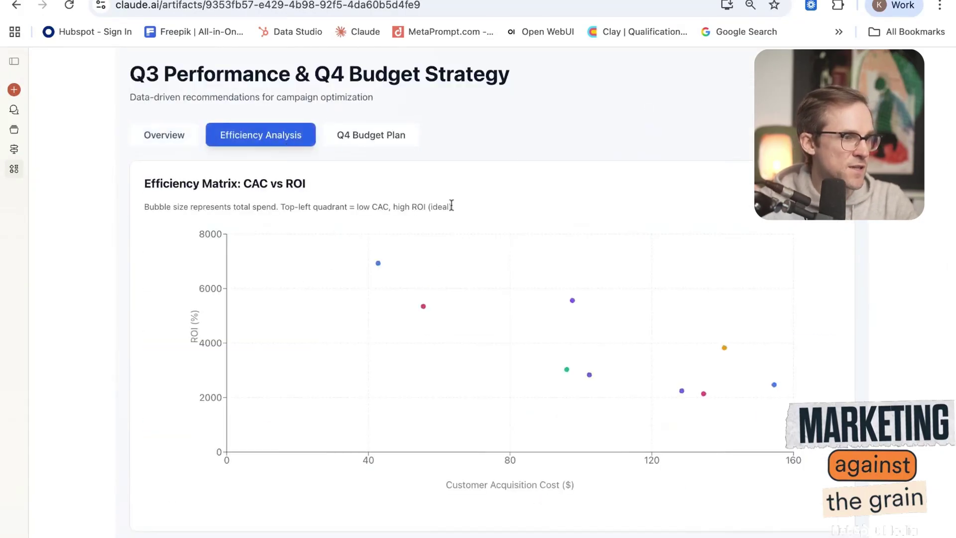
pyautogui.moveTo(378, 266)
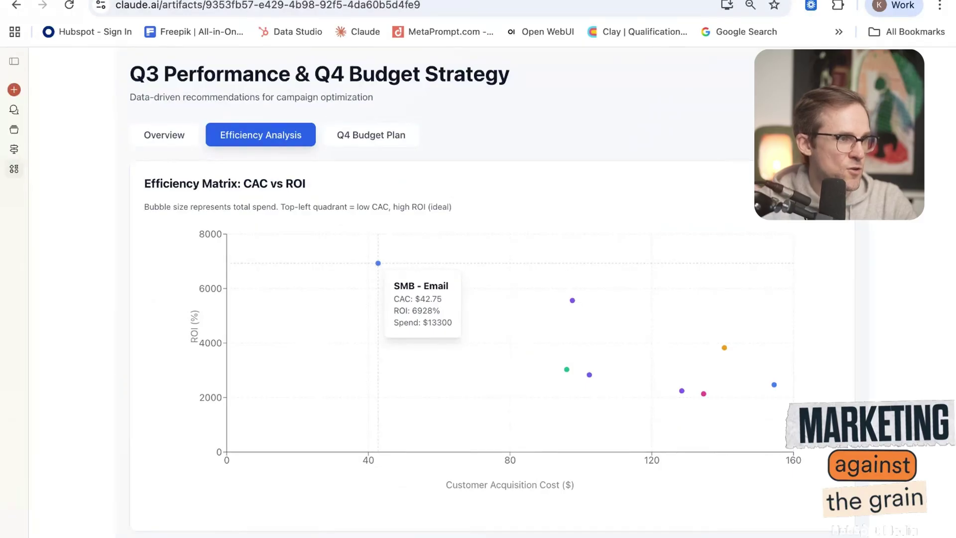
pyautogui.scroll(-3, 149, 308)
pyautogui.scroll(3, 148, 309)
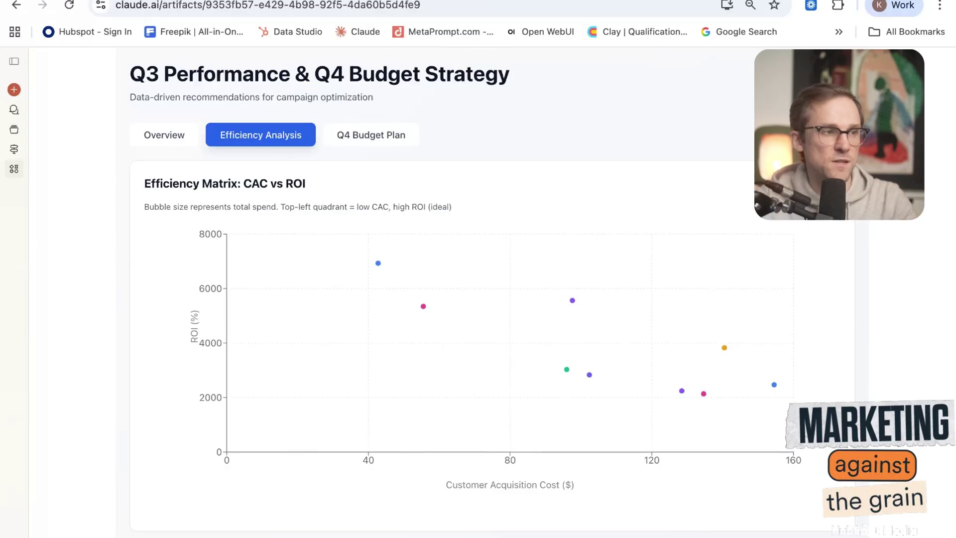
pyautogui.scroll(-2, 149, 393)
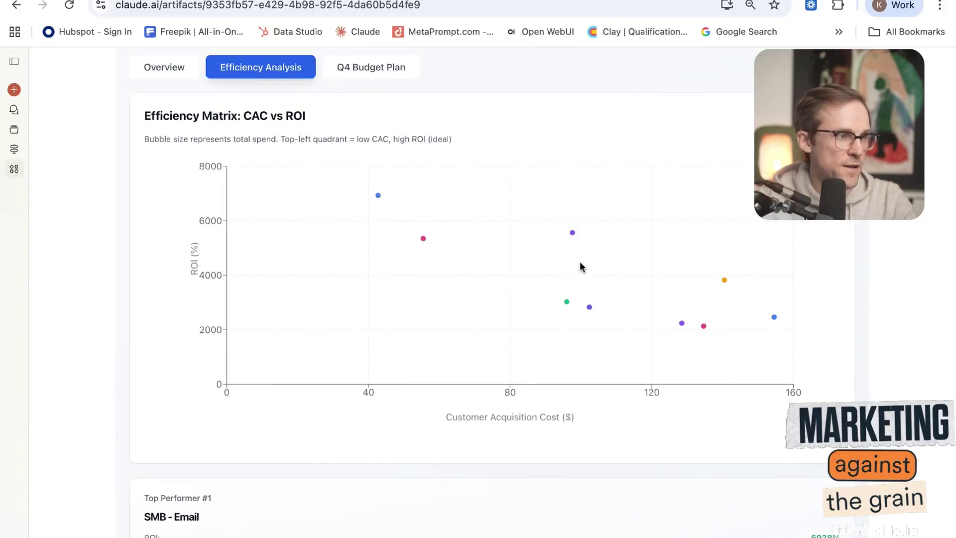
# Review the three top performer cards below the efficiency matrix, highlighting the channel names
pyautogui.scroll(-5, 590, 278)
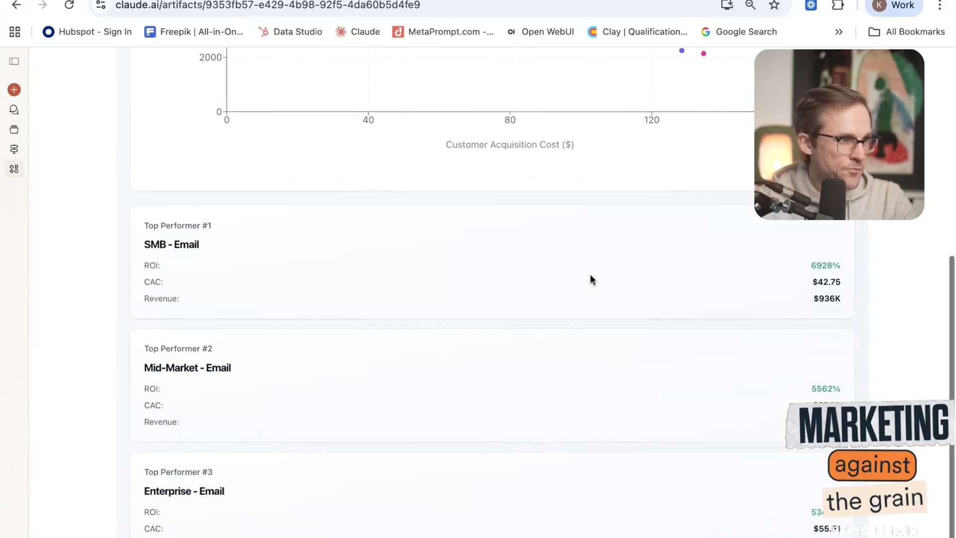
pyautogui.tripleClick(209, 247)
pyautogui.tripleClick(249, 366)
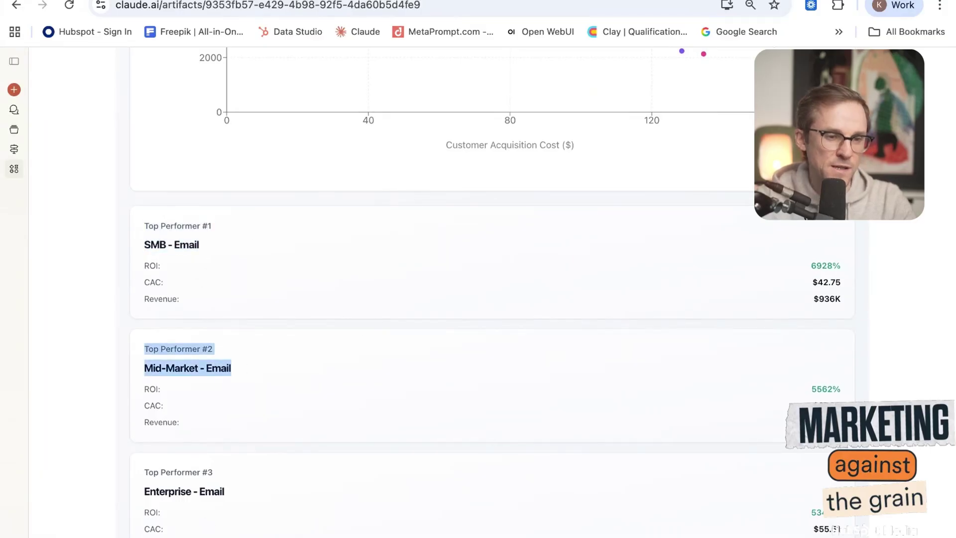
pyautogui.tripleClick(249, 489)
pyautogui.hotkey('ctrl', 'a')
pyautogui.click(444, 298)
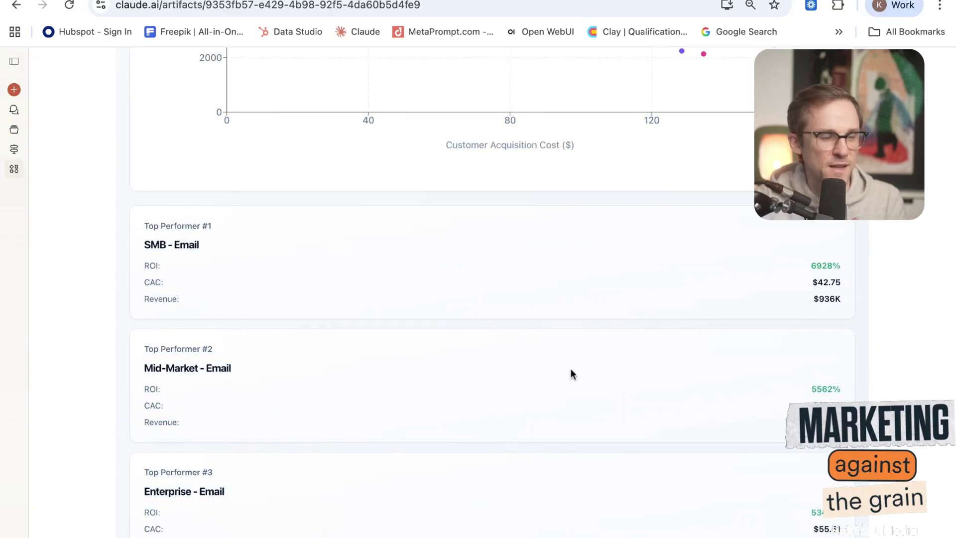
pyautogui.scroll(7, 571, 374)
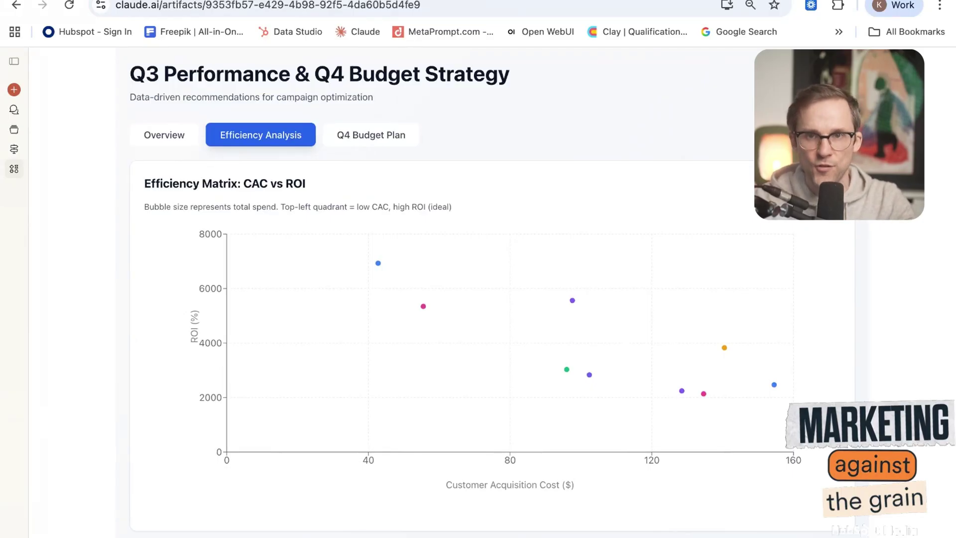
pyautogui.scroll(-7, 133, 421)
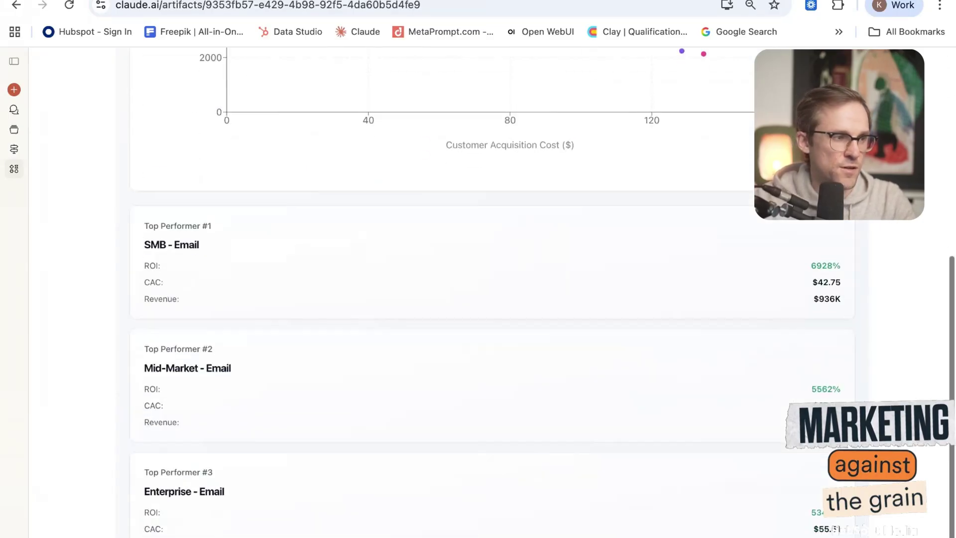
# Open the Q4 Budget Plan and skim its channel recommendations down to the Budget Reallocation Impact chart
pyautogui.scroll(7, 234, 439)
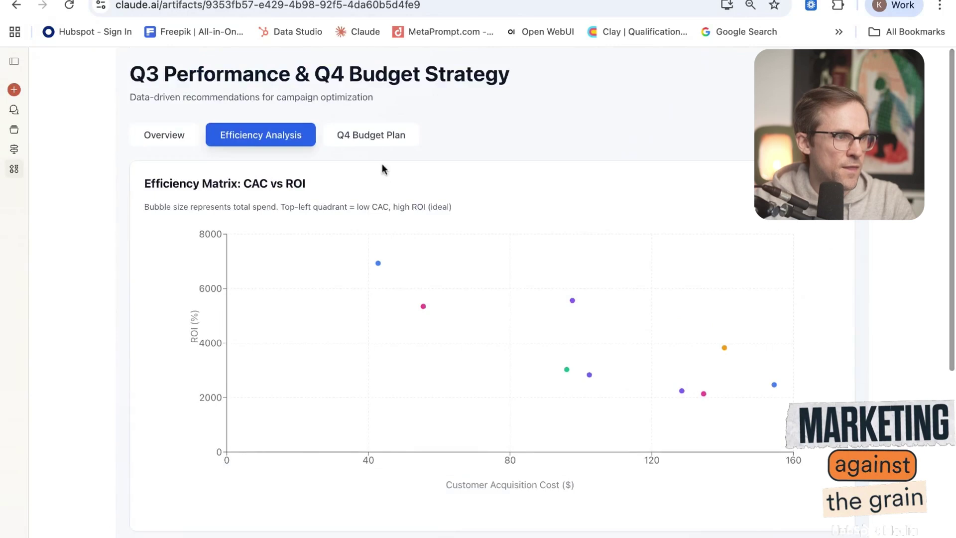
pyautogui.click(372, 142)
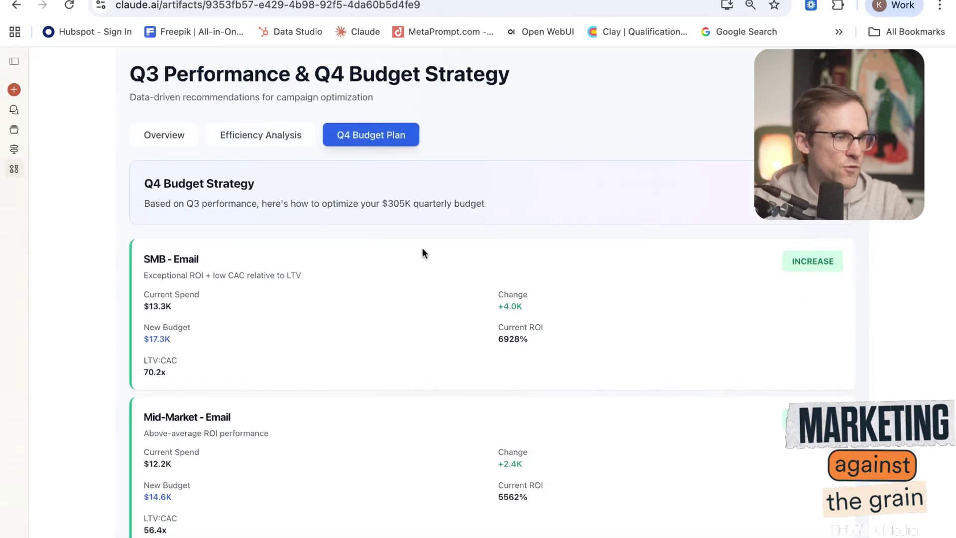
pyautogui.scroll(-1, 422, 249)
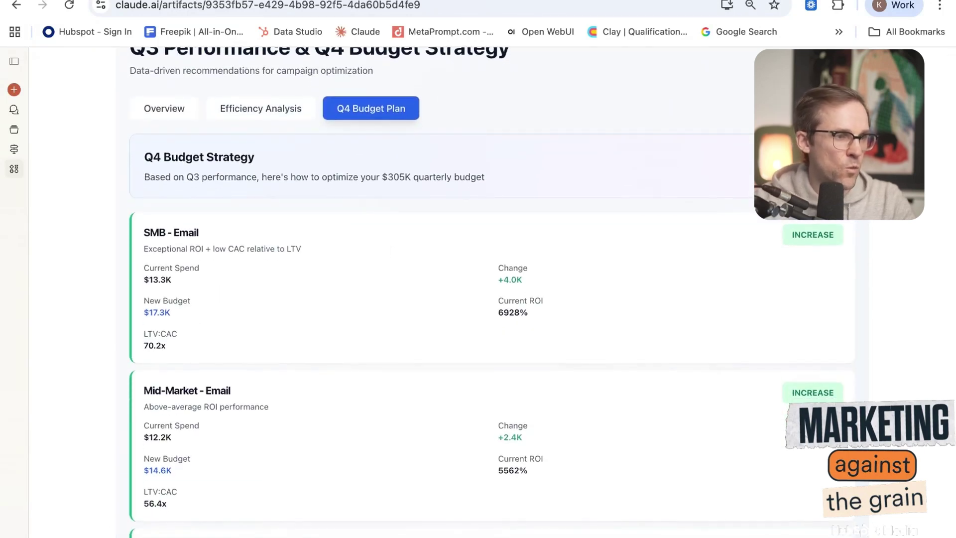
pyautogui.scroll(-1, 390, 254)
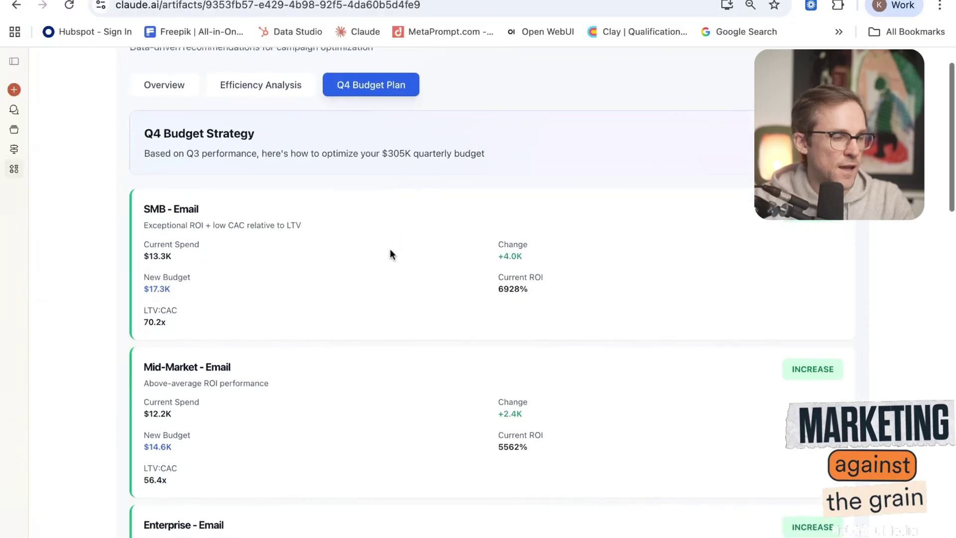
pyautogui.scroll(-20, 389, 249)
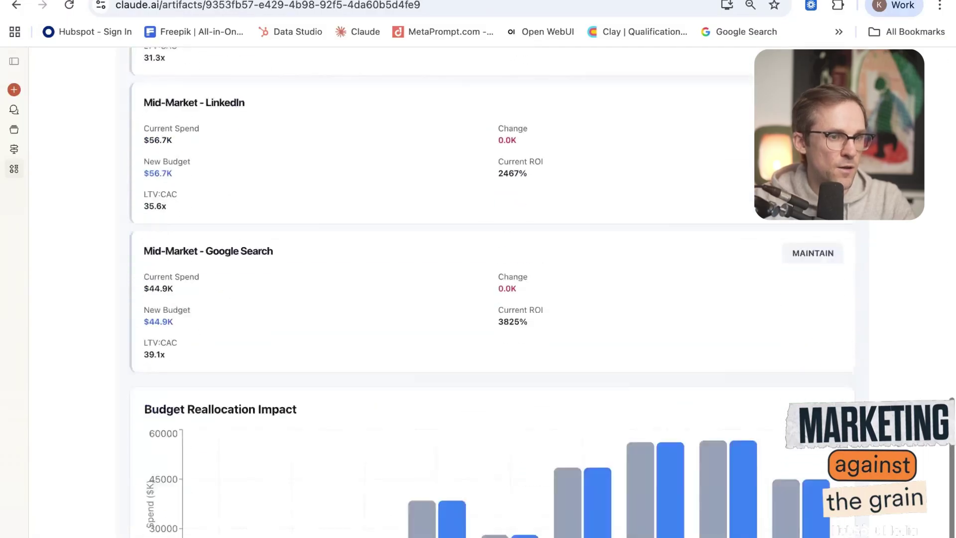
pyautogui.scroll(20, 390, 249)
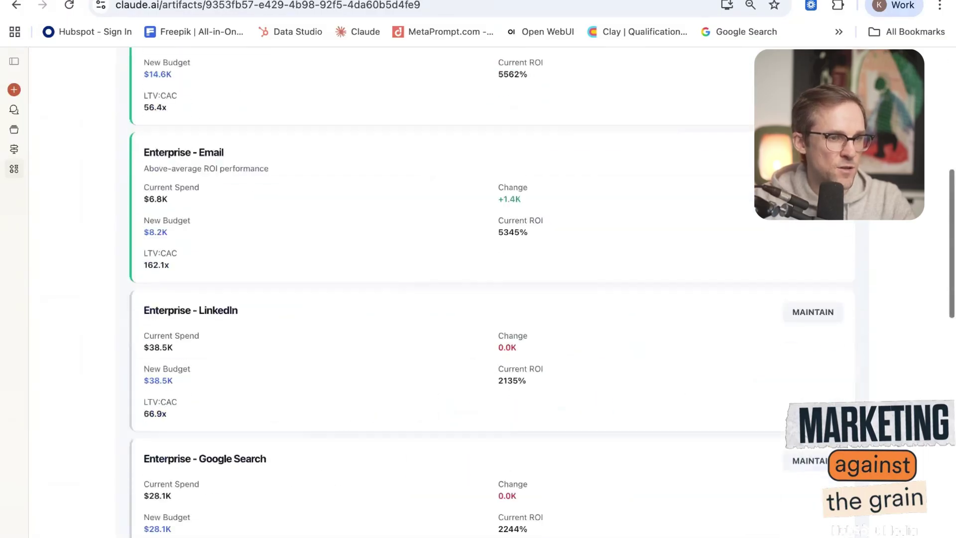
pyautogui.scroll(4, 389, 249)
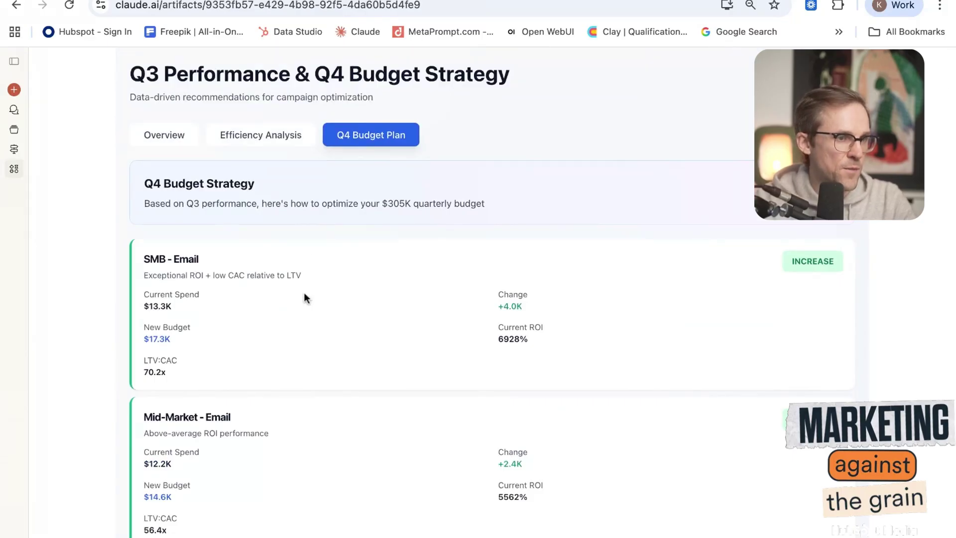
# Highlight the SMB - Email card's name, new budget, spend change and current ROI in the Q4 Budget Plan
pyautogui.scroll(-2, 305, 297)
pyautogui.moveTo(201, 192); pyautogui.dragTo(133, 193)
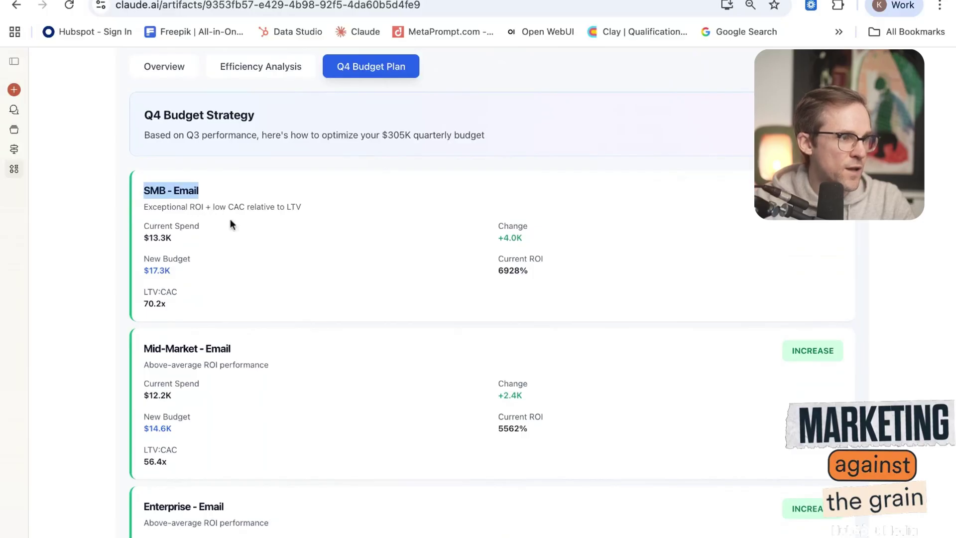
pyautogui.moveTo(143, 222); pyautogui.dragTo(184, 268)
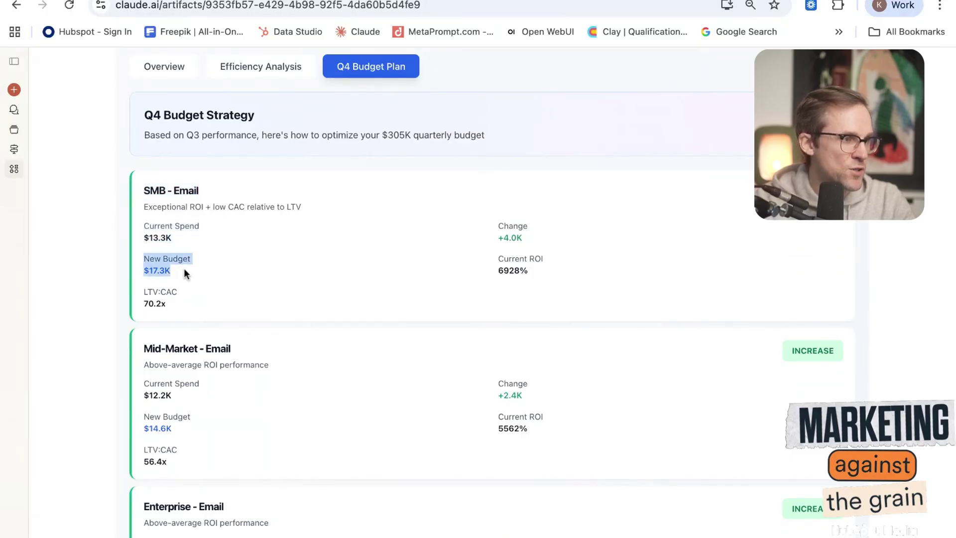
pyautogui.moveTo(144, 234); pyautogui.dragTo(521, 239)
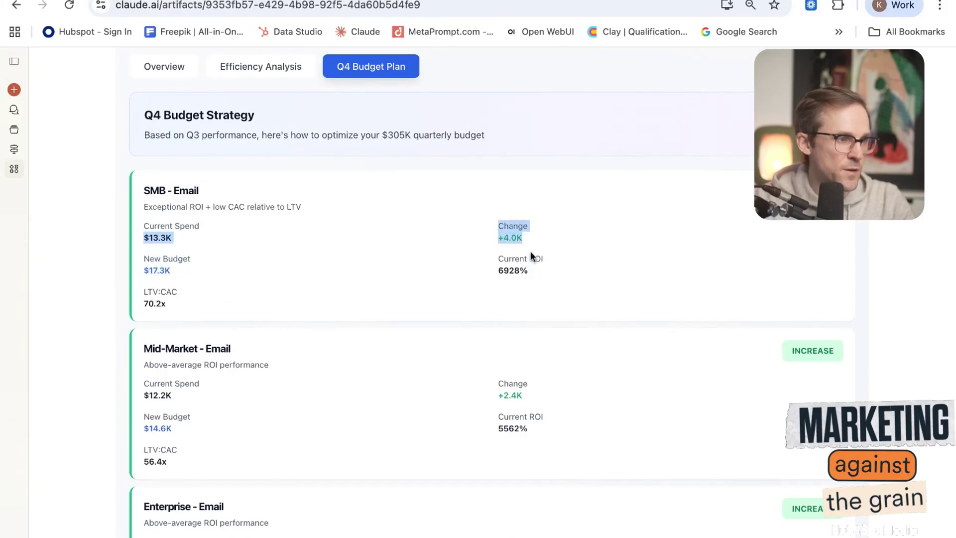
pyautogui.moveTo(187, 314); pyautogui.dragTo(537, 277)
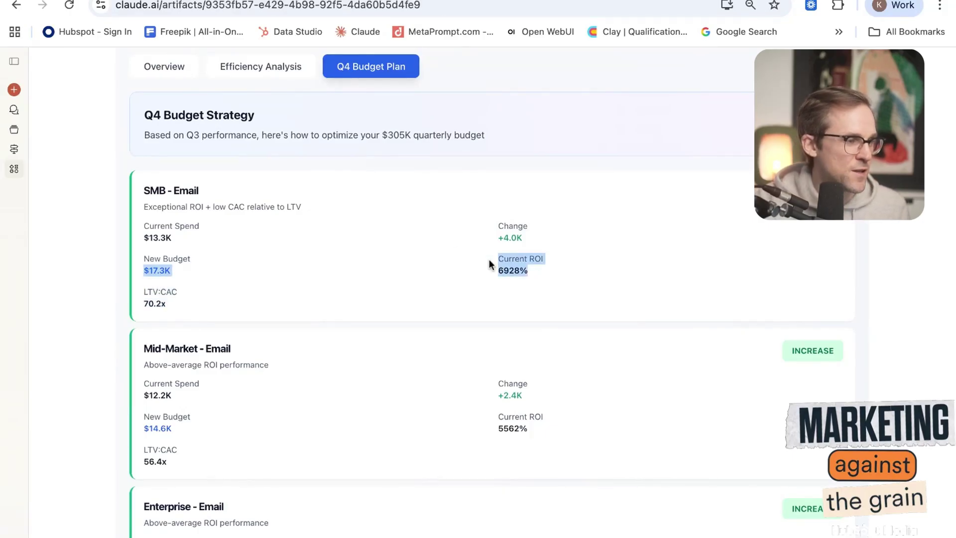
# Review the remaining Q4 budget recommendations, comparing the channels marked for increase with those marked to maintain
pyautogui.scroll(-3, 489, 258)
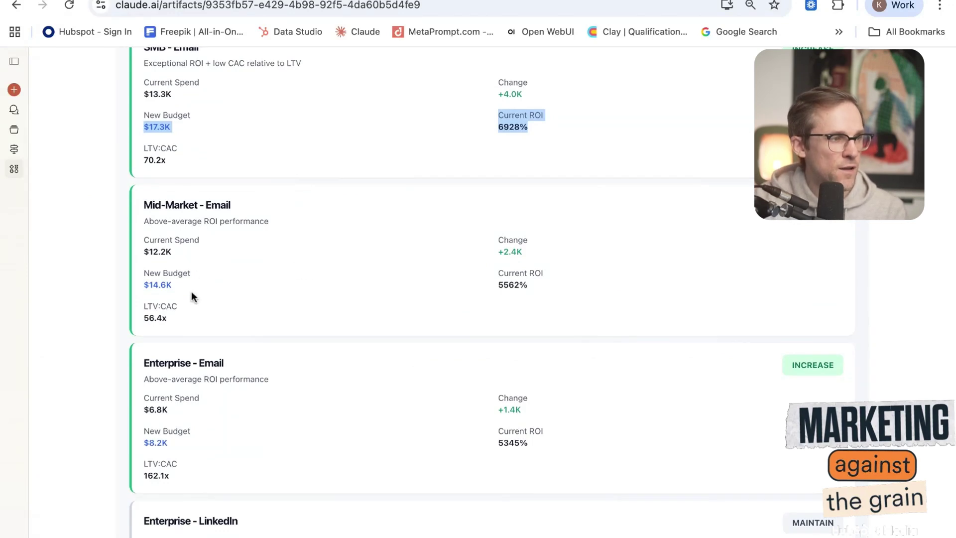
pyautogui.scroll(-10, 790, 321)
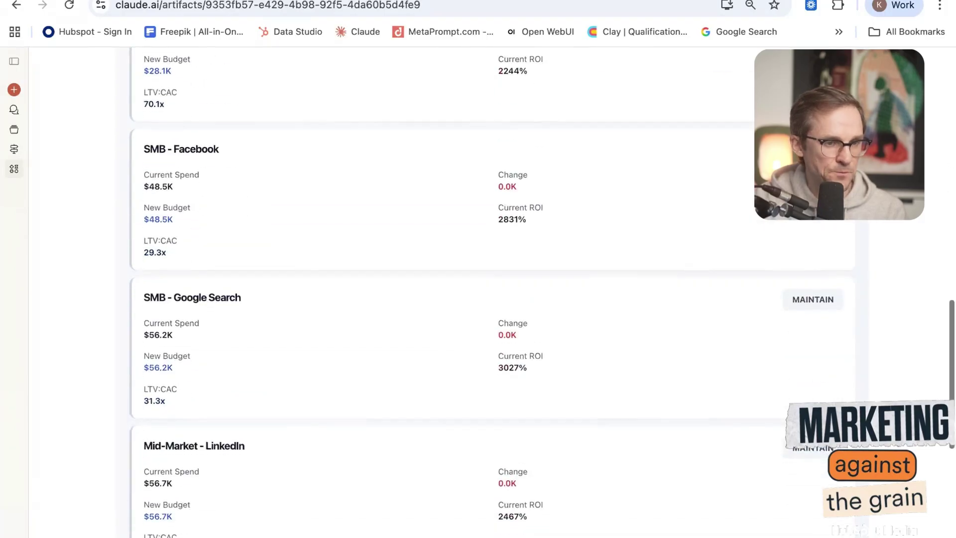
pyautogui.scroll(-10, 790, 321)
pyautogui.scroll(20, 599, 440)
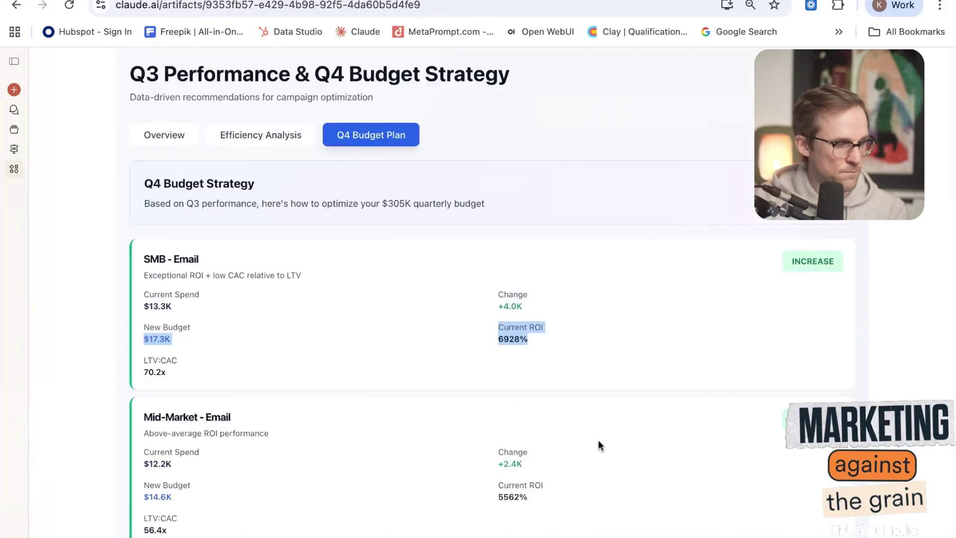
pyautogui.scroll(-7, 598, 440)
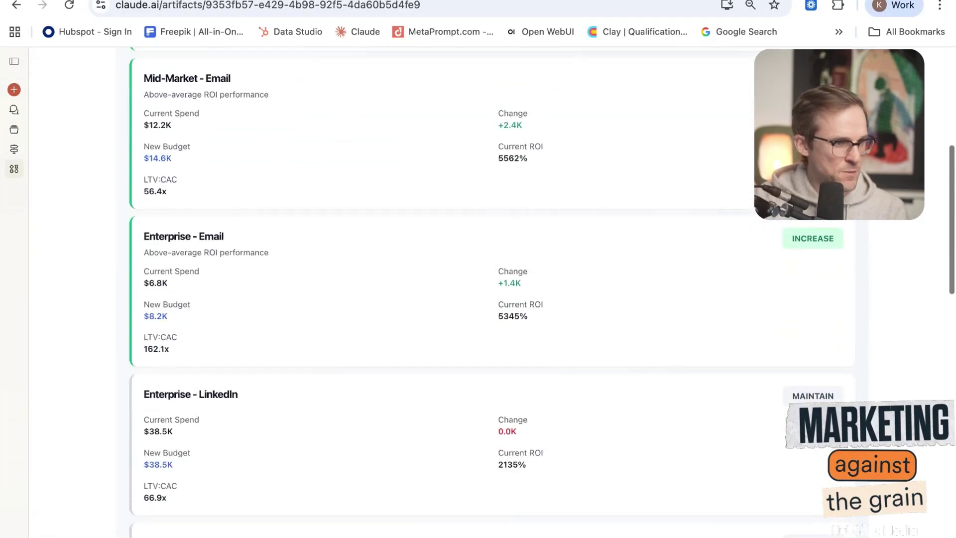
pyautogui.scroll(-14, 492, 293)
pyautogui.scroll(-3, 492, 293)
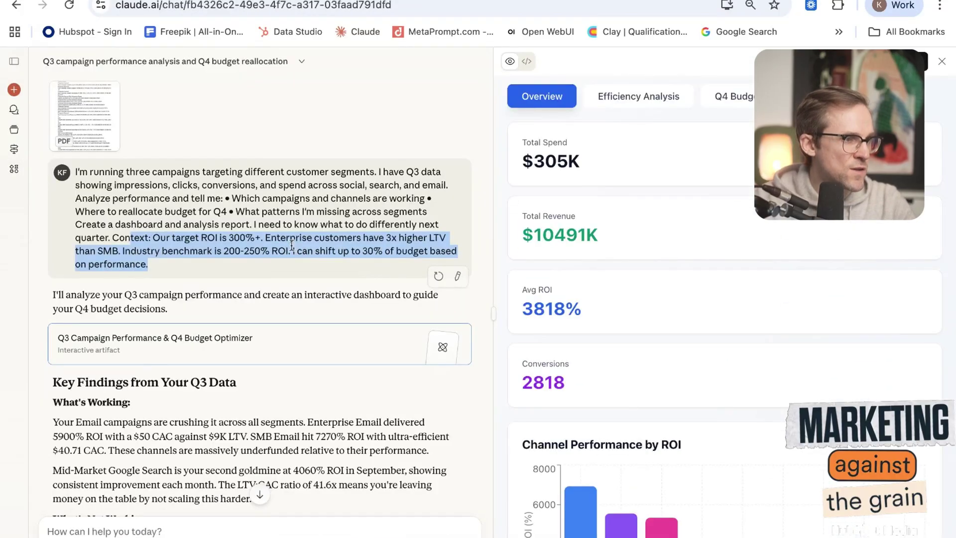
# Review the Q4 Budget Plan down to the Budget Reallocation Impact chart and highlight the Q4 Budget Strategy summary
pyautogui.click(292, 245)
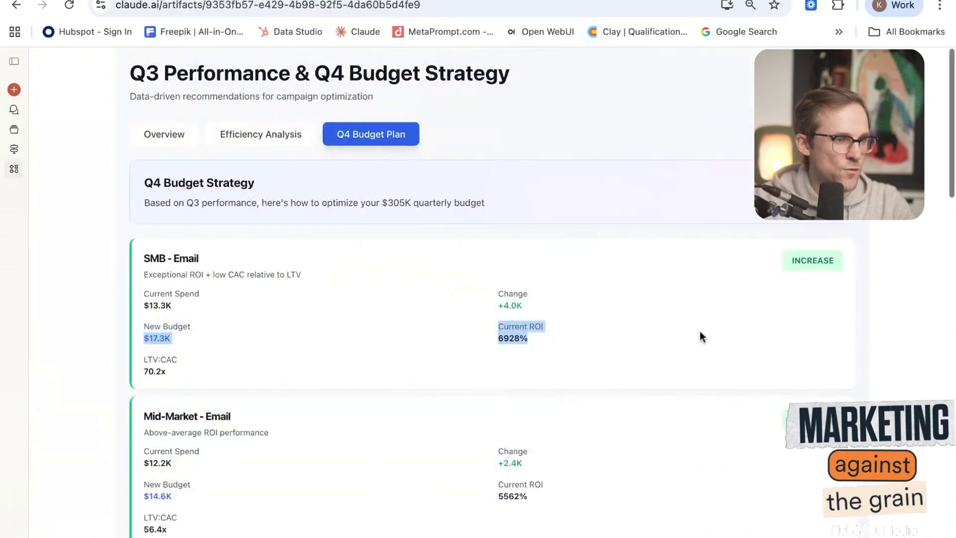
pyautogui.scroll(-3, 699, 331)
pyautogui.scroll(-15, 702, 380)
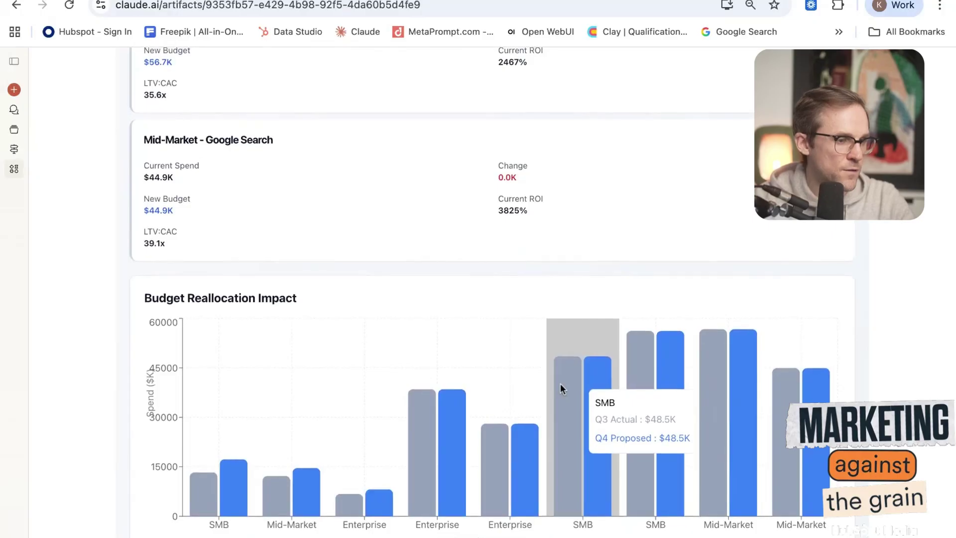
pyautogui.scroll(15, 560, 387)
pyautogui.moveTo(142, 180); pyautogui.dragTo(497, 208)
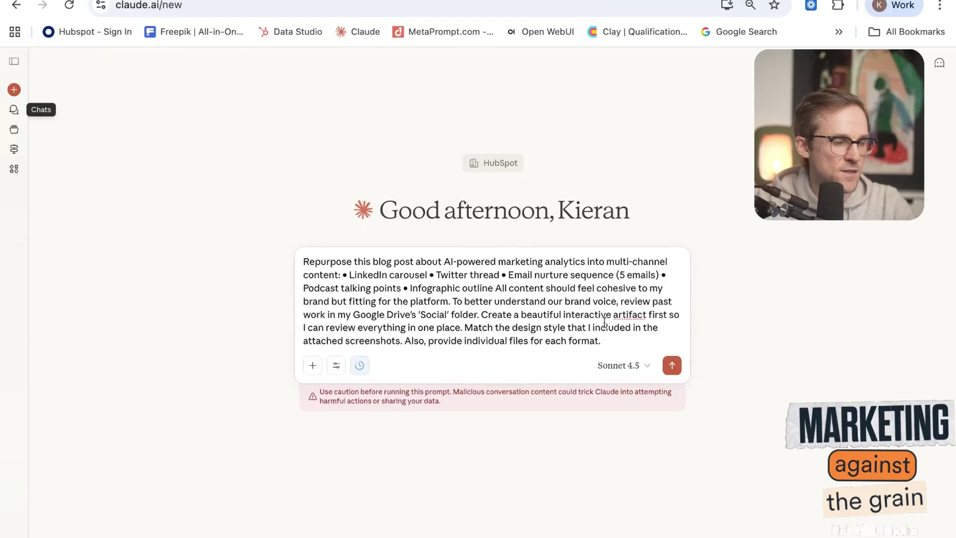
# Highlight the blog post repurposing prompt in the new chat and the title of the AI Marketing Content Repurpose Hub artifact
pyautogui.moveTo(616, 341); pyautogui.dragTo(223, 261)
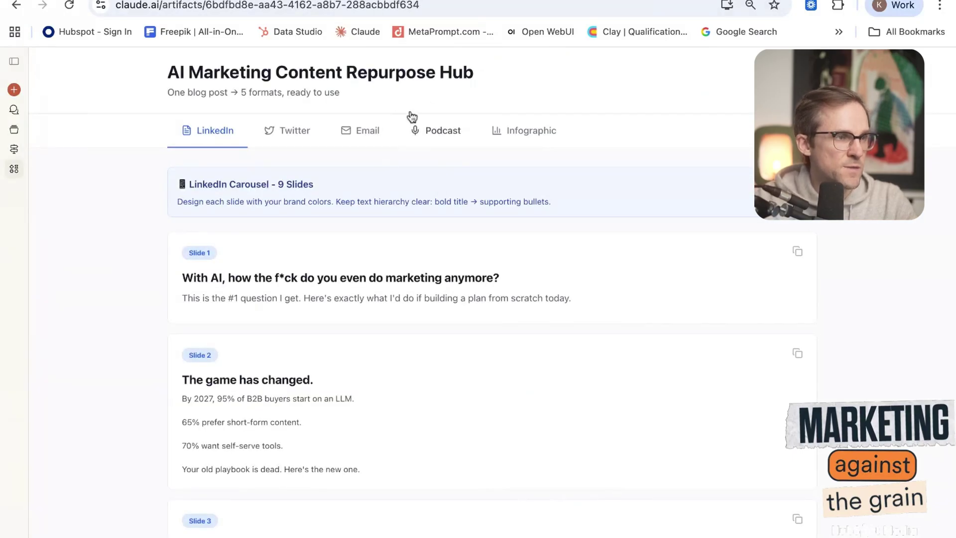
pyautogui.tripleClick(480, 74)
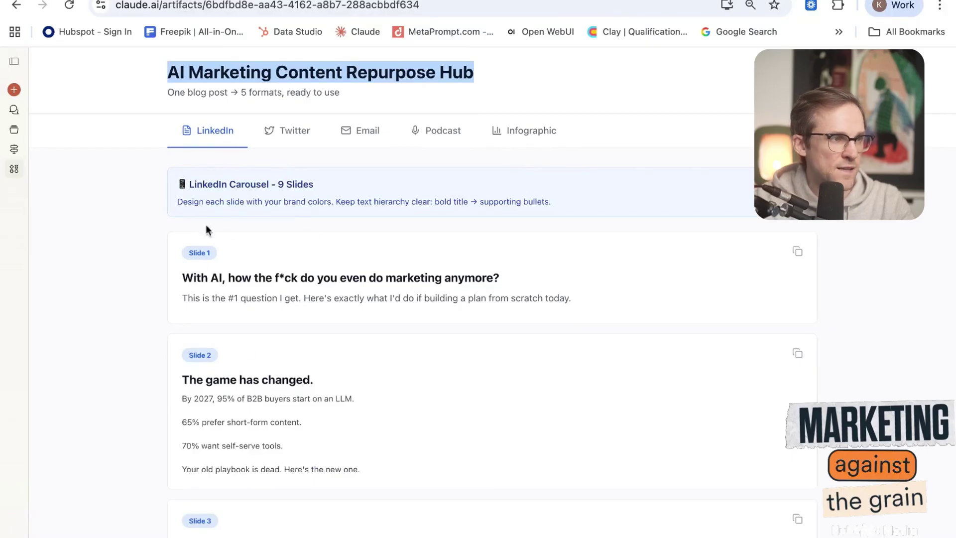
# Preview the hub's Twitter, Email, Podcast and Infographic versions and return to the LinkedIn version
pyautogui.click(294, 131)
pyautogui.click(223, 128)
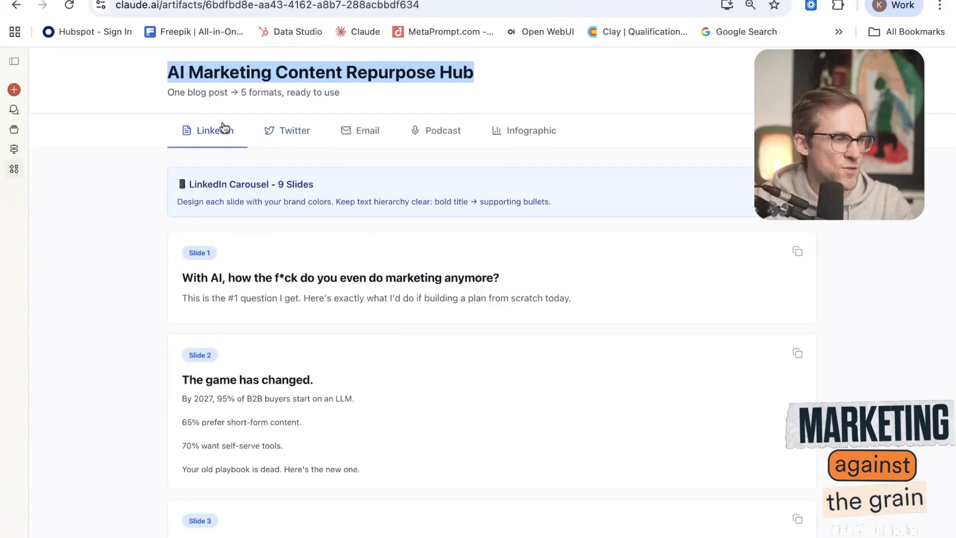
pyautogui.click(292, 133)
pyautogui.click(370, 138)
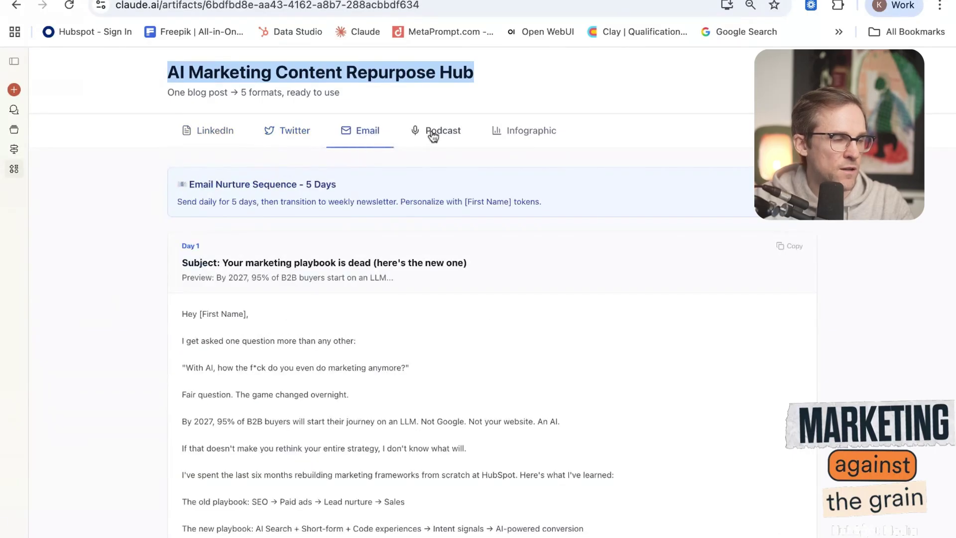
pyautogui.click(433, 134)
pyautogui.click(529, 133)
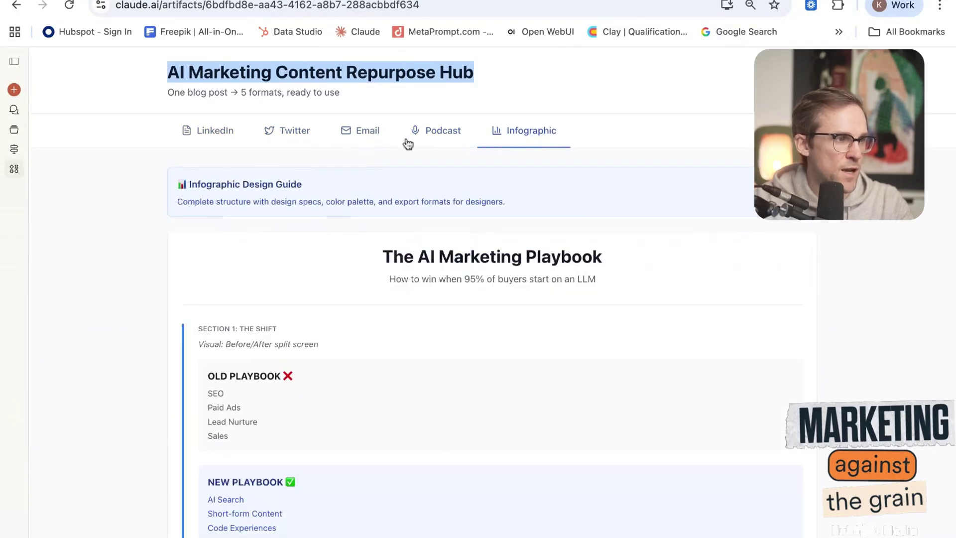
pyautogui.click(214, 133)
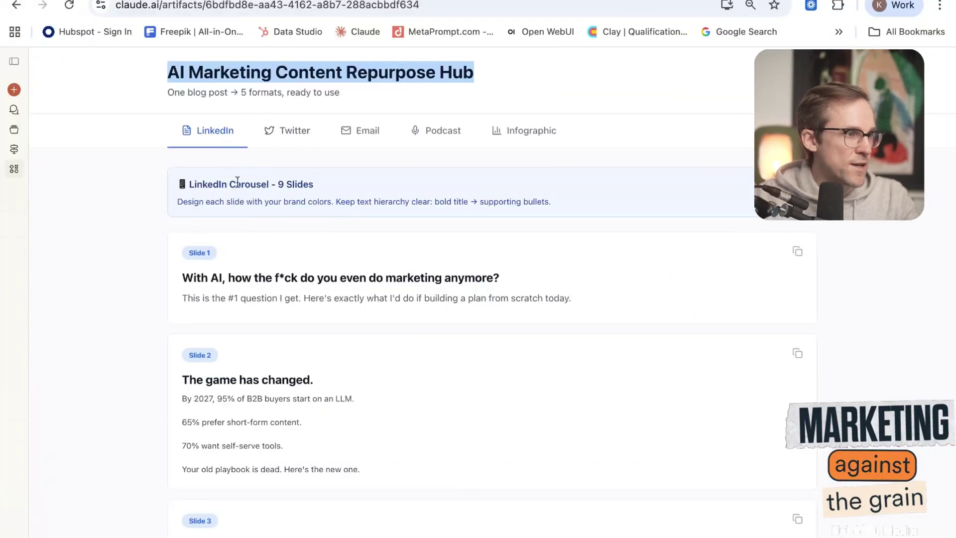
# Skim the LinkedIn carousel slides and the Twitter thread in the content hub
pyautogui.scroll(-15, 325, 181)
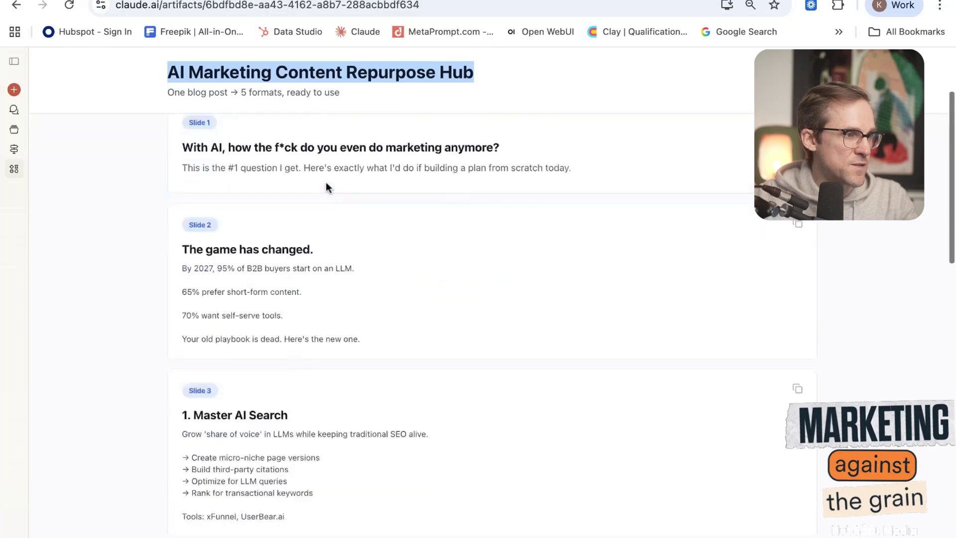
pyautogui.scroll(12, 318, 180)
pyautogui.scroll(5, 316, 177)
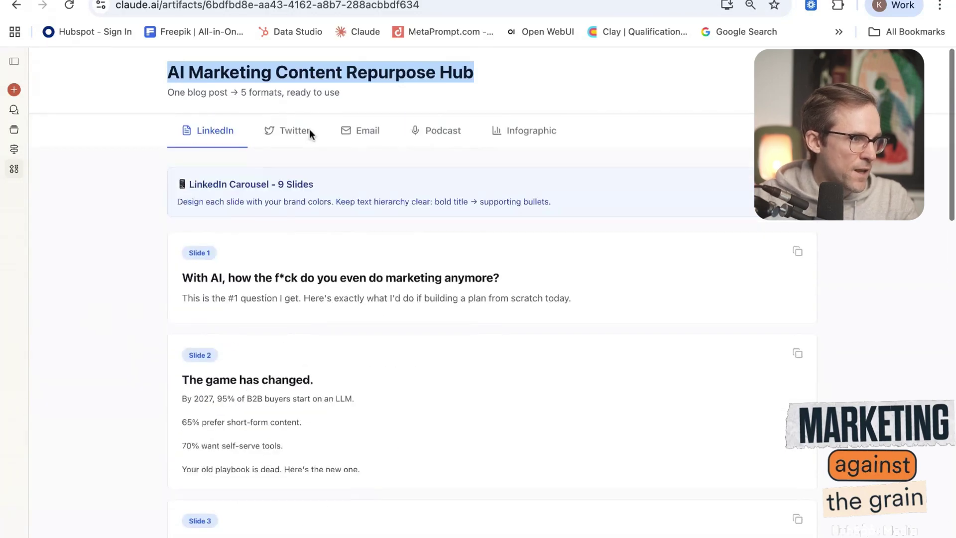
pyautogui.click(279, 128)
pyautogui.scroll(-10, 335, 252)
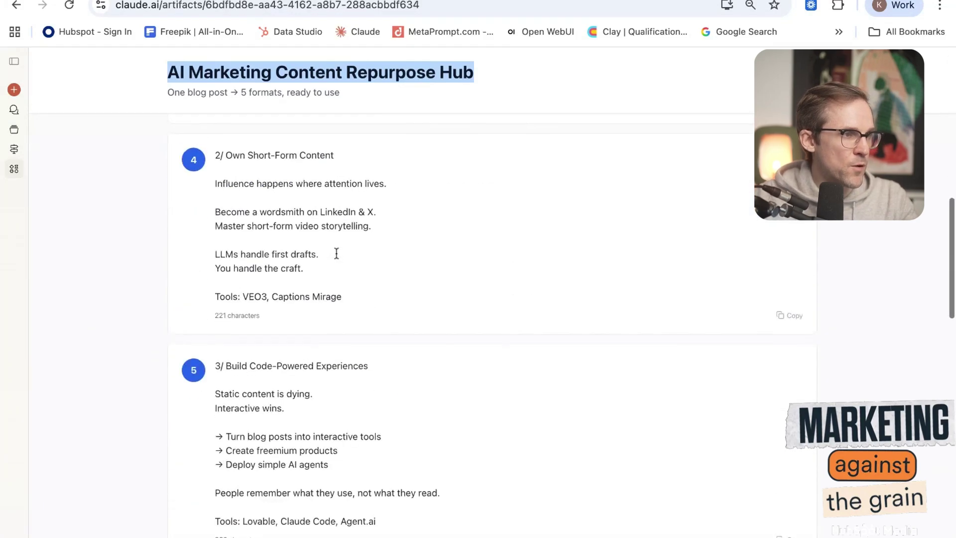
pyautogui.scroll(11, 335, 252)
# Read through the email nurture sequence to the Day 3 message and skim the podcast talking points
pyautogui.click(365, 138)
pyautogui.scroll(-12, 366, 140)
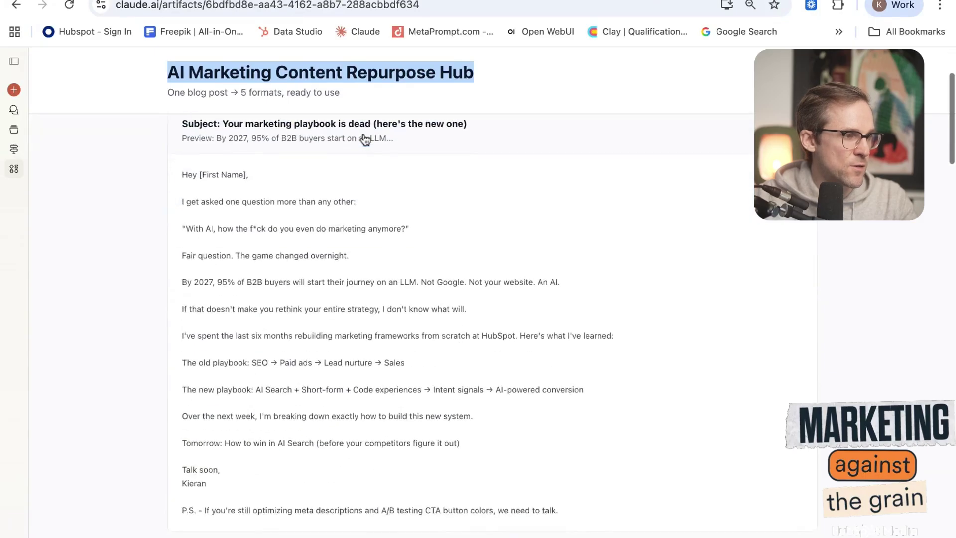
pyautogui.scroll(-6, 492, 327)
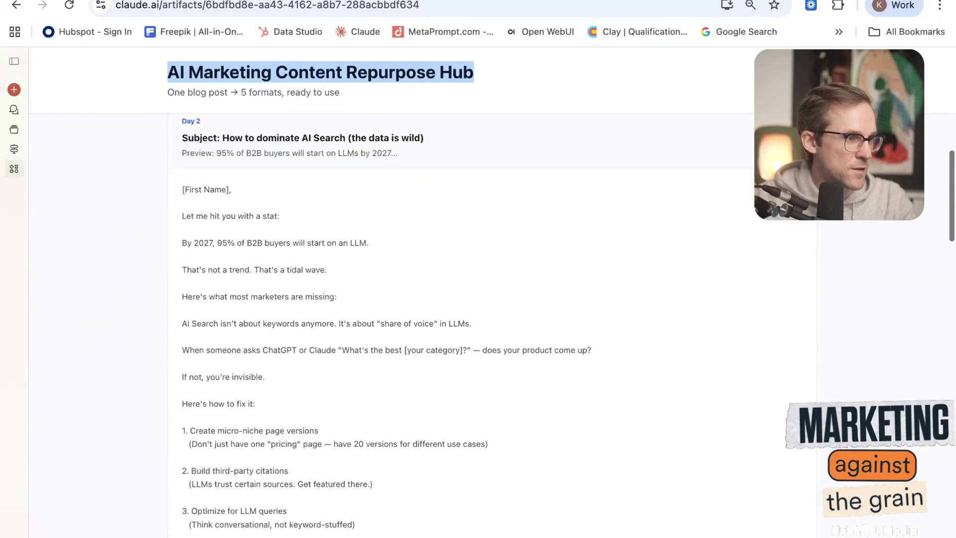
pyautogui.scroll(-6, 446, 149)
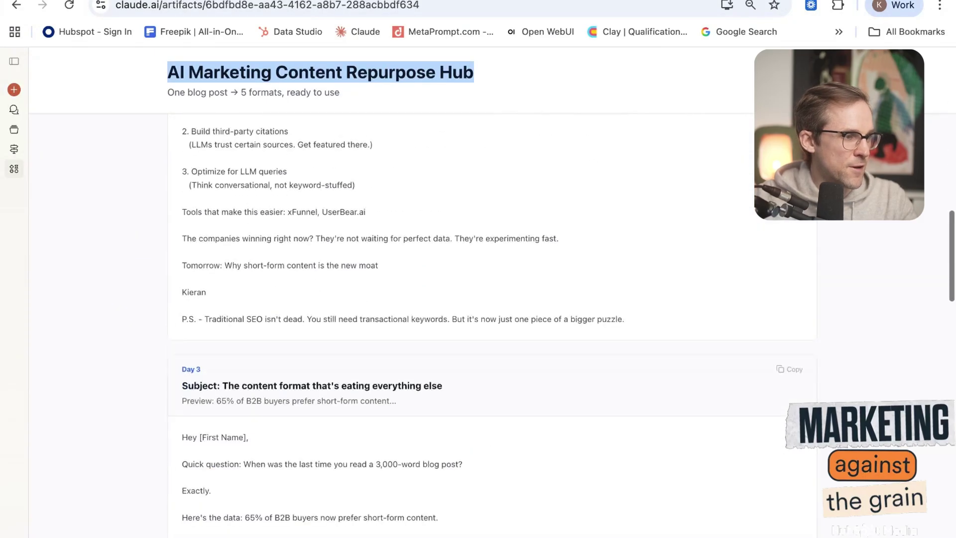
pyautogui.scroll(15, 447, 149)
pyautogui.scroll(-6, 458, 330)
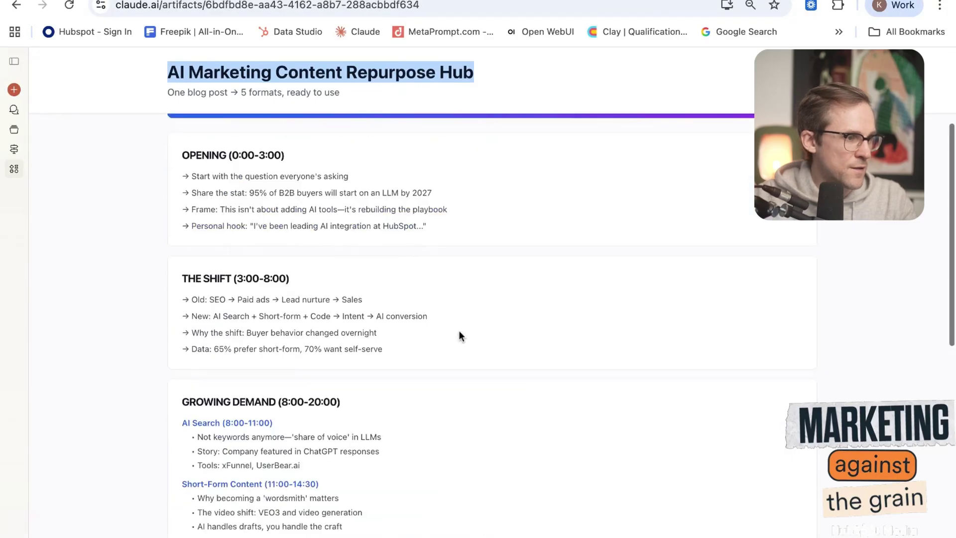
pyautogui.scroll(6, 459, 330)
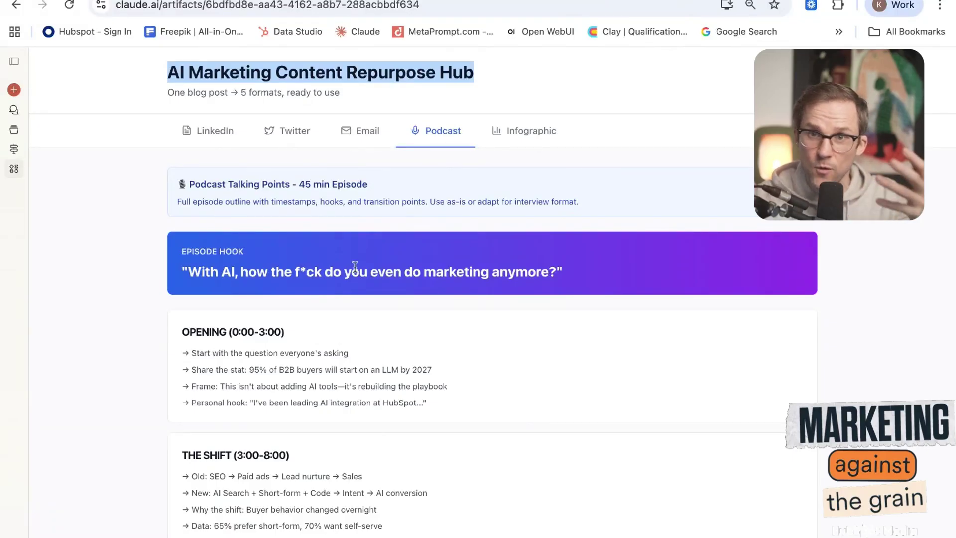
# Examine the Infographic Design Guide down to its Design Specifications, briefly revisiting the LinkedIn carousel
pyautogui.click(527, 146)
pyautogui.scroll(-2, 391, 367)
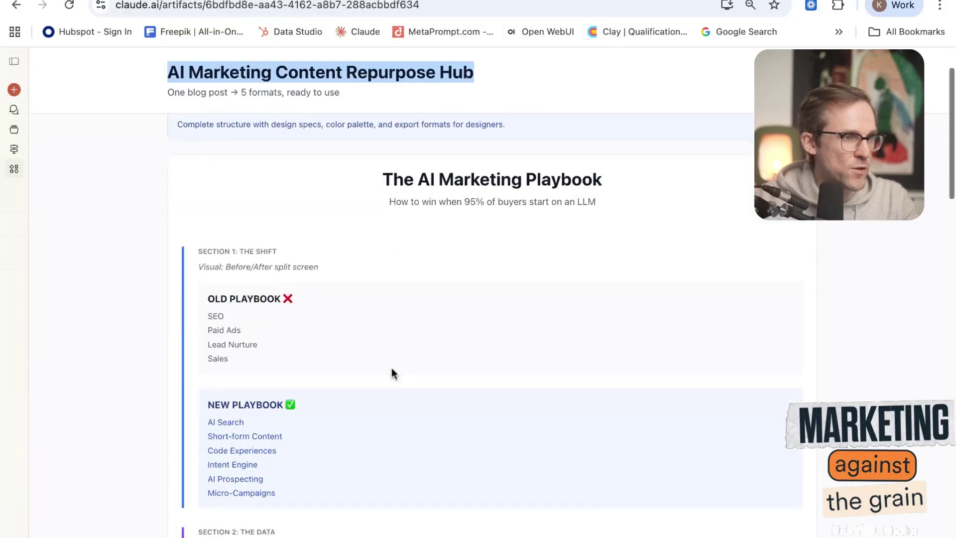
pyautogui.scroll(2, 392, 367)
pyautogui.scroll(-15, 391, 367)
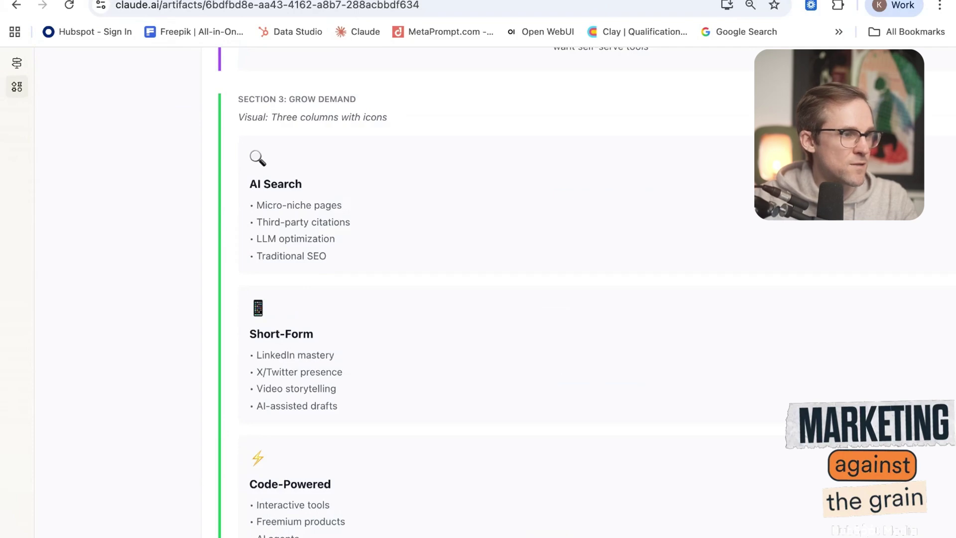
pyautogui.scroll(-2, 513, 330)
pyautogui.scroll(-10, 514, 330)
pyautogui.scroll(15, 514, 330)
pyautogui.scroll(-20, 518, 336)
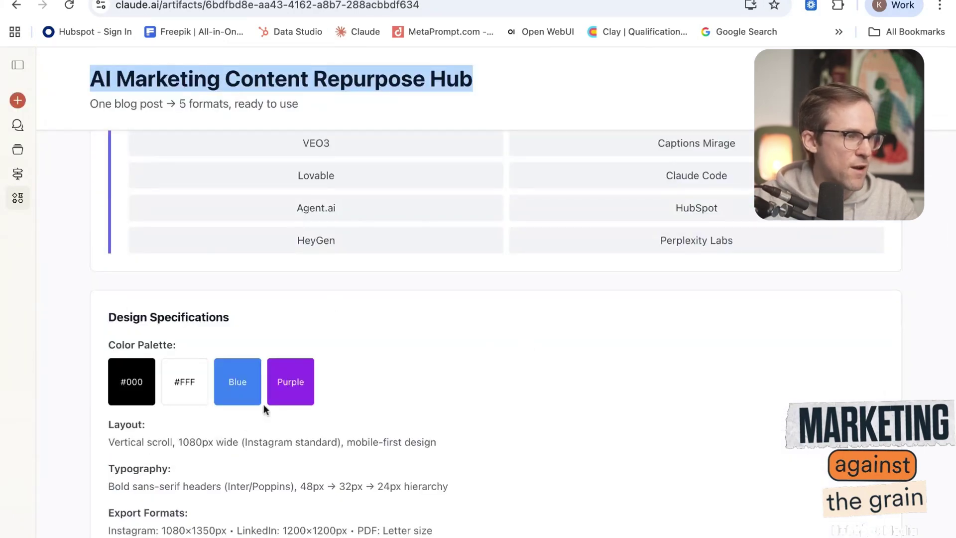
pyautogui.scroll(15, 266, 416)
pyautogui.click(151, 155)
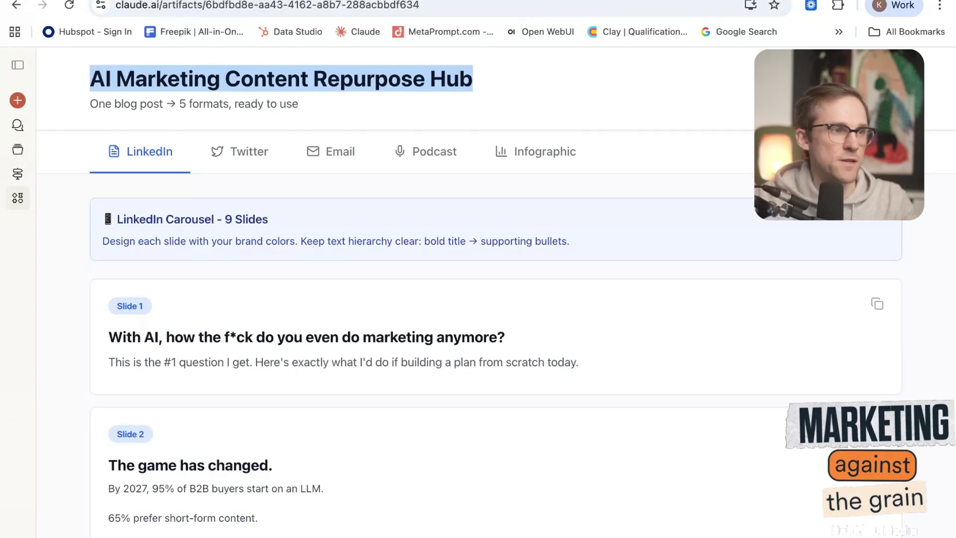
pyautogui.click(508, 150)
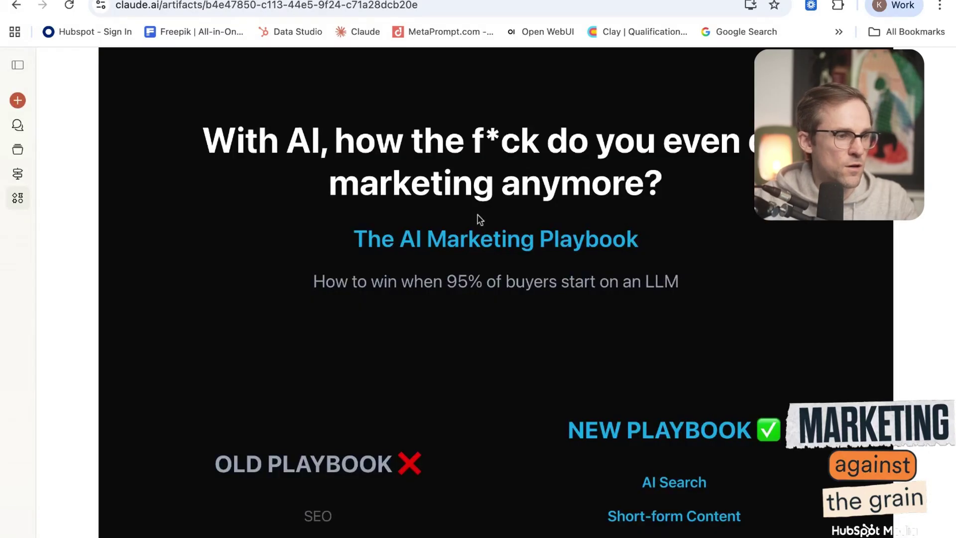
# Review the dark AI Marketing Playbook infographic artifact from its headline down to the closing statement
pyautogui.scroll(-3, 469, 225)
pyautogui.scroll(3, 469, 225)
pyautogui.scroll(-20, 469, 226)
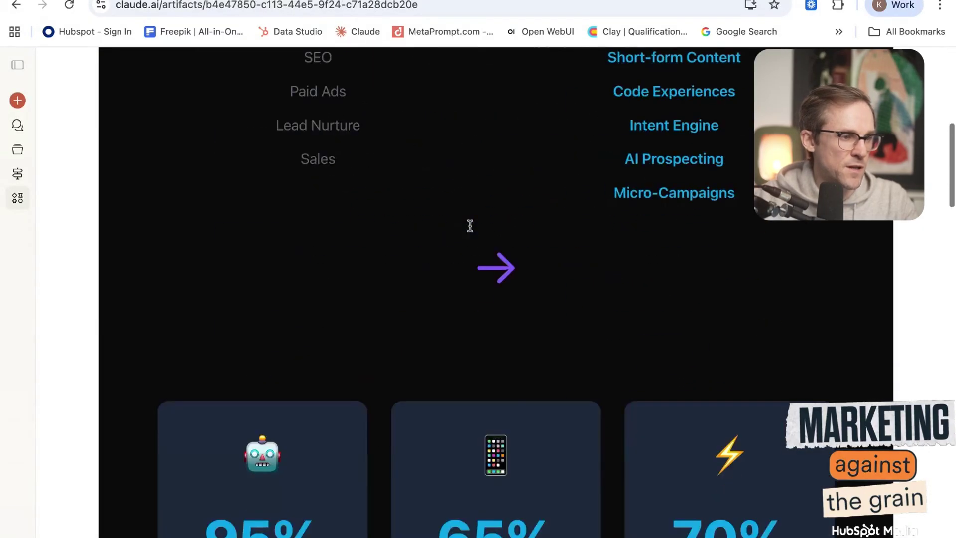
pyautogui.scroll(-10, 469, 225)
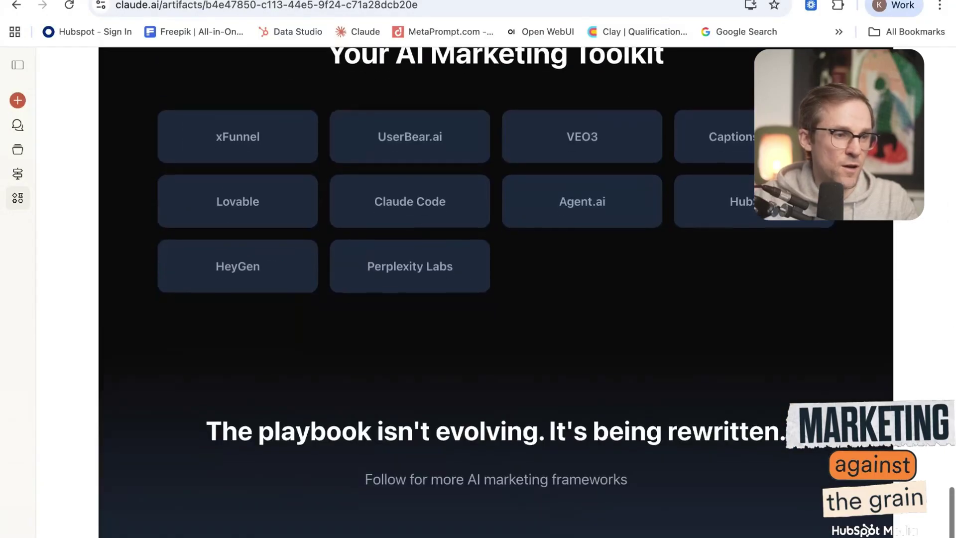
pyautogui.scroll(20, 468, 147)
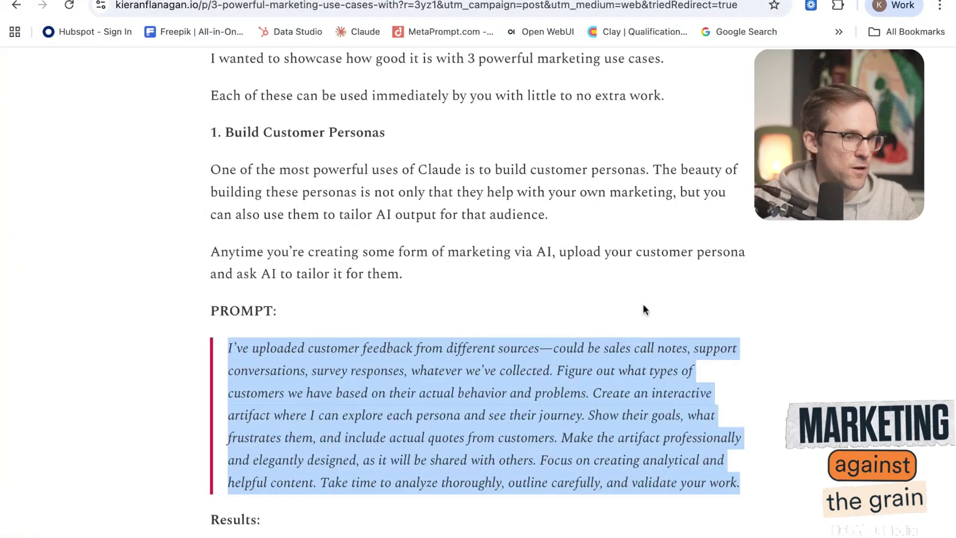
# Find the AI Marketing Playbook infographic image in the blog post on three powerful marketing use cases
pyautogui.scroll(-20, 643, 309)
pyautogui.scroll(-15, 643, 309)
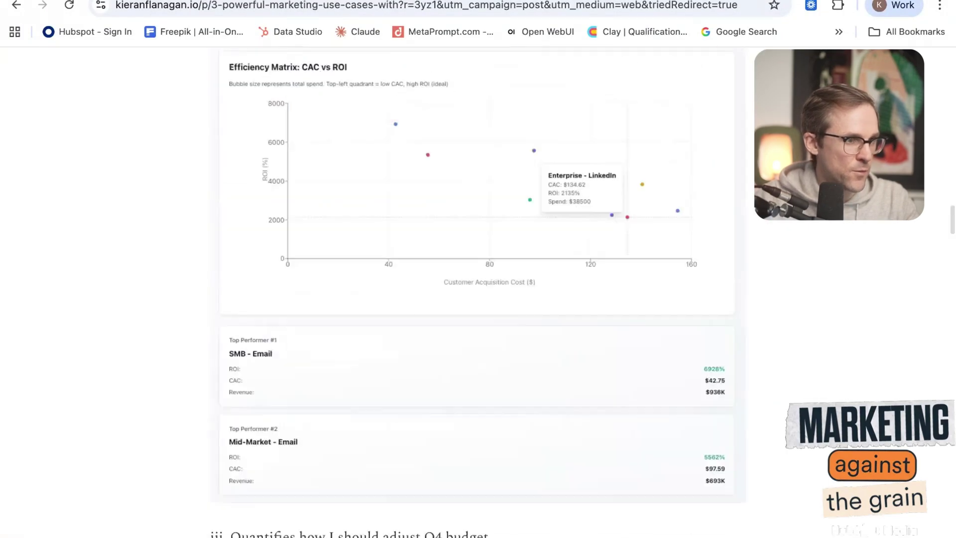
pyautogui.scroll(20, 643, 309)
pyautogui.scroll(-1, 486, 292)
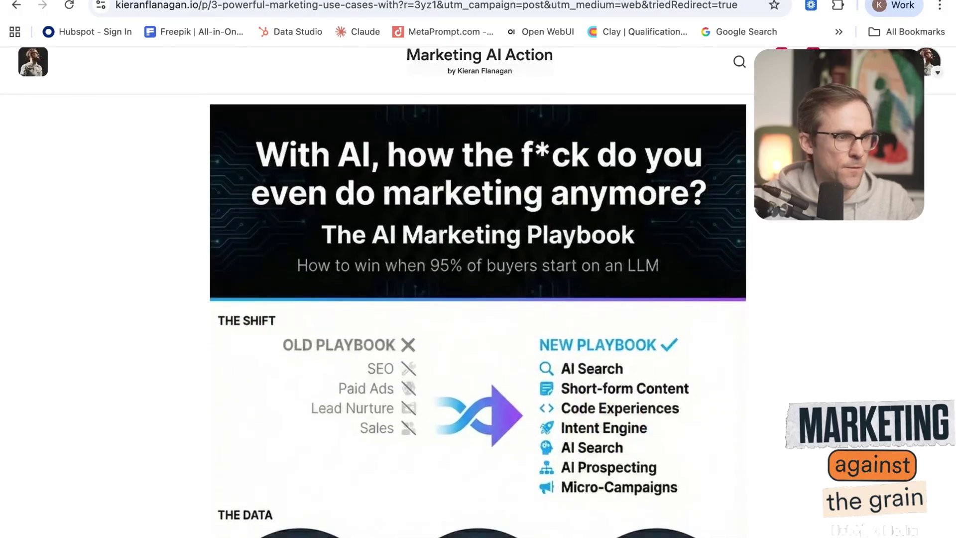
# Examine the blog post's infographic image from The Shift section to the footer, checking its toolkit and data sections
pyautogui.scroll(2, 714, 292)
pyautogui.scroll(-5, 714, 292)
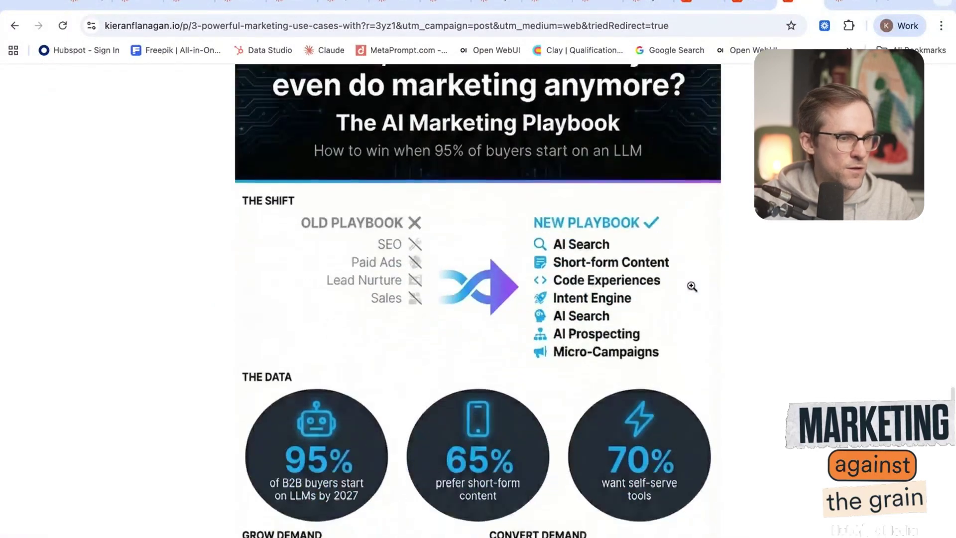
pyautogui.scroll(-6, 692, 286)
pyautogui.scroll(-5, 478, 298)
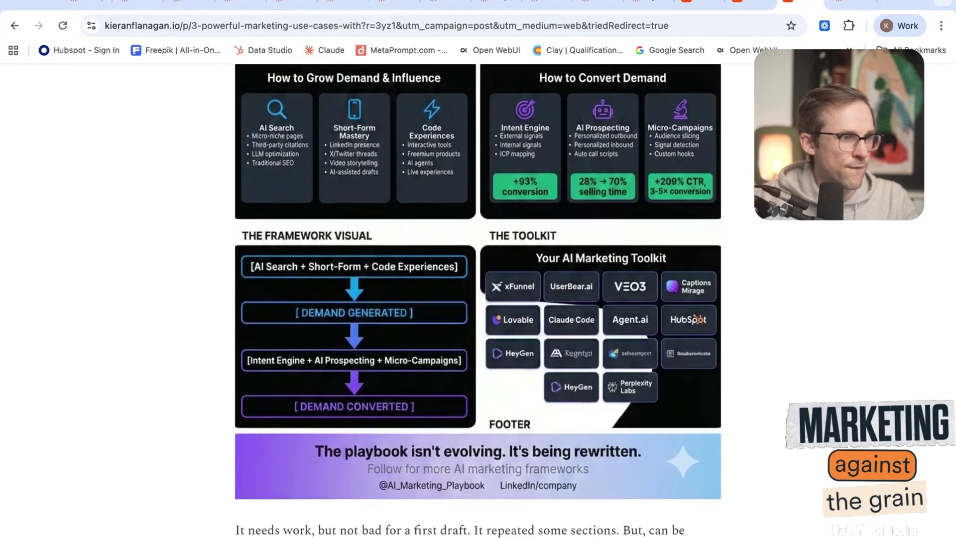
pyautogui.scroll(1, 477, 299)
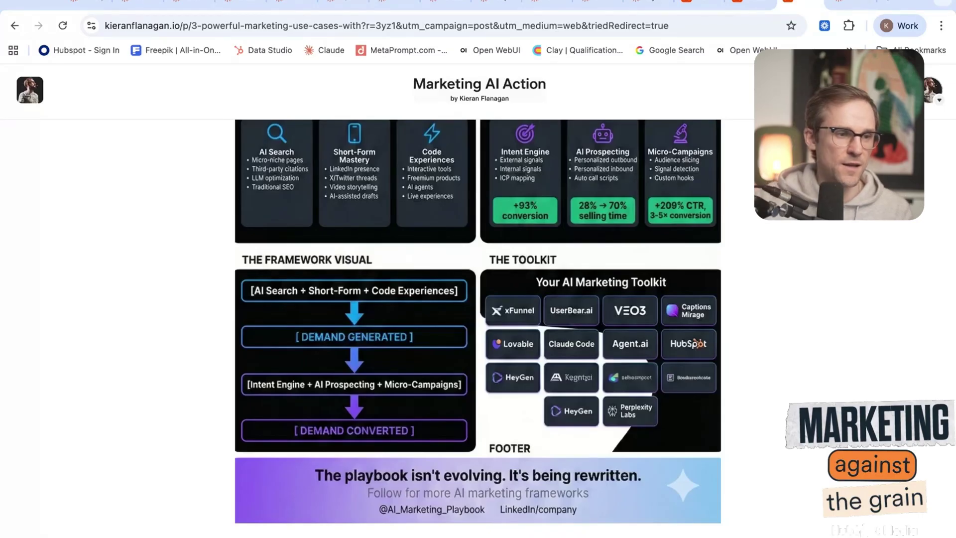
pyautogui.scroll(15, 645, 254)
pyautogui.scroll(2, 644, 253)
pyautogui.scroll(-7, 644, 253)
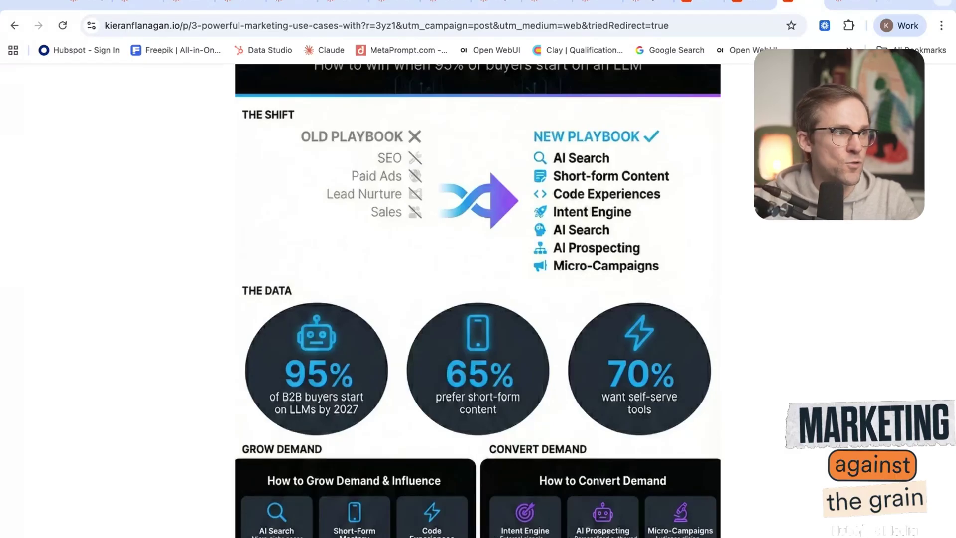
# Return to Claude's campaign performance use case page and open the full use cases listing
pyautogui.hotkey('ctrl', '1')
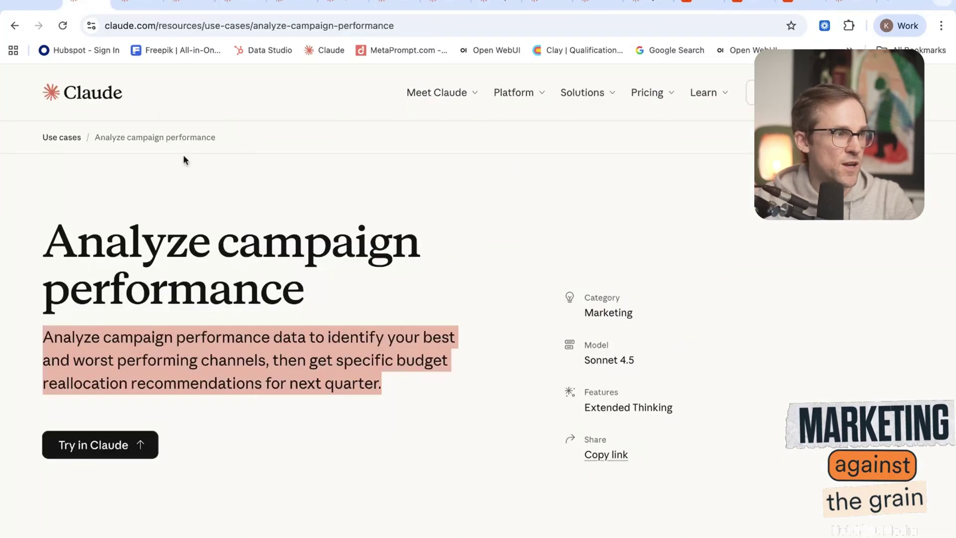
pyautogui.click(70, 137)
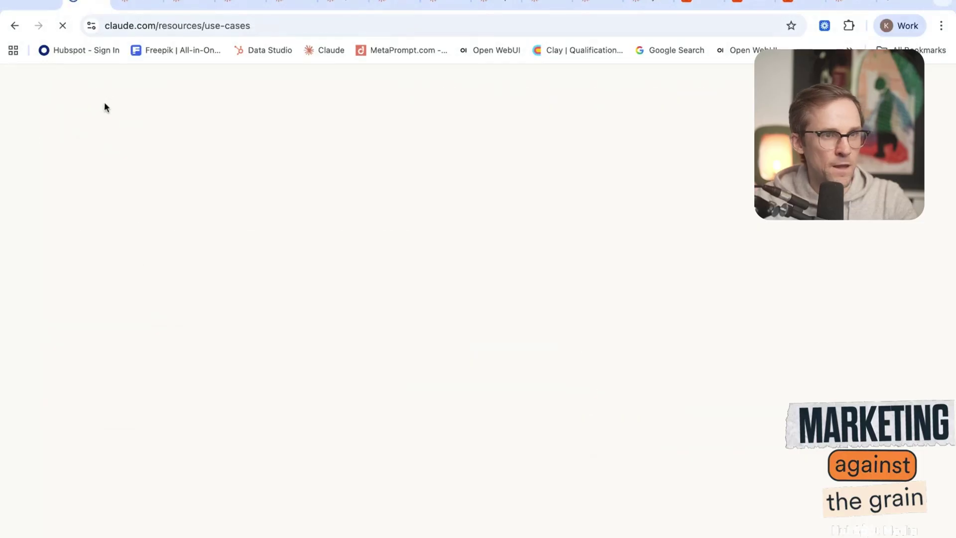